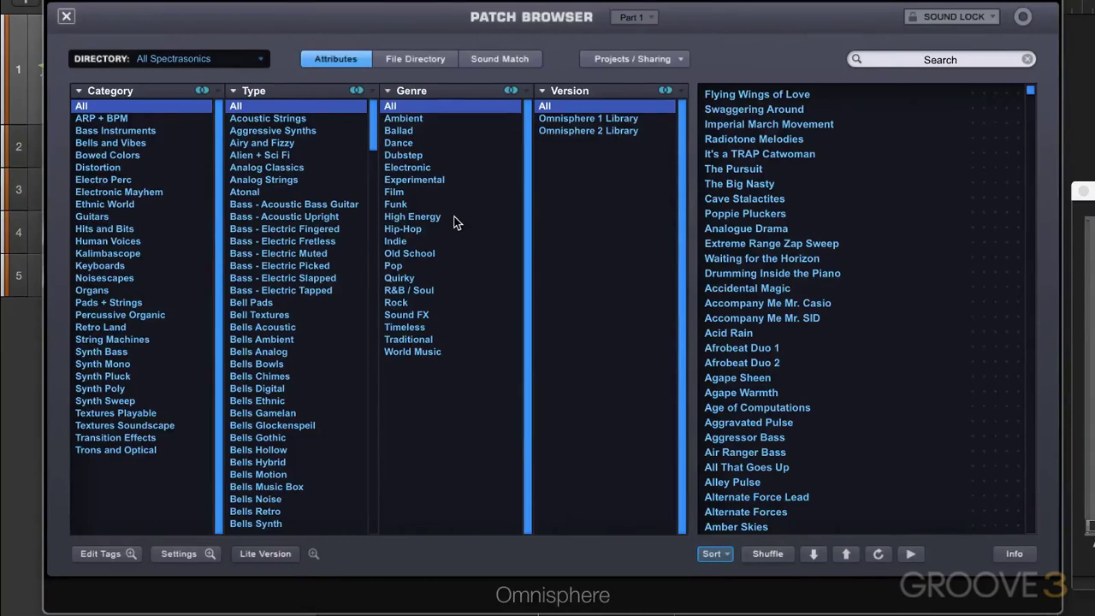
# Close the full Patch Browser and show the Default patch's Part A layer, checking the empty Part B.
pyautogui.click(66, 16)
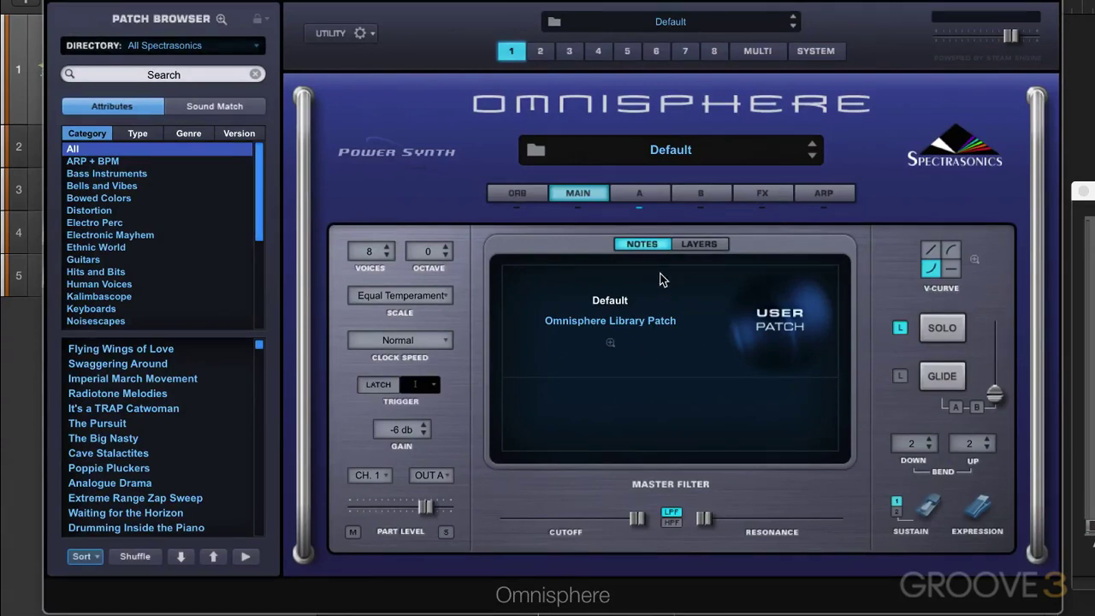
pyautogui.click(638, 196)
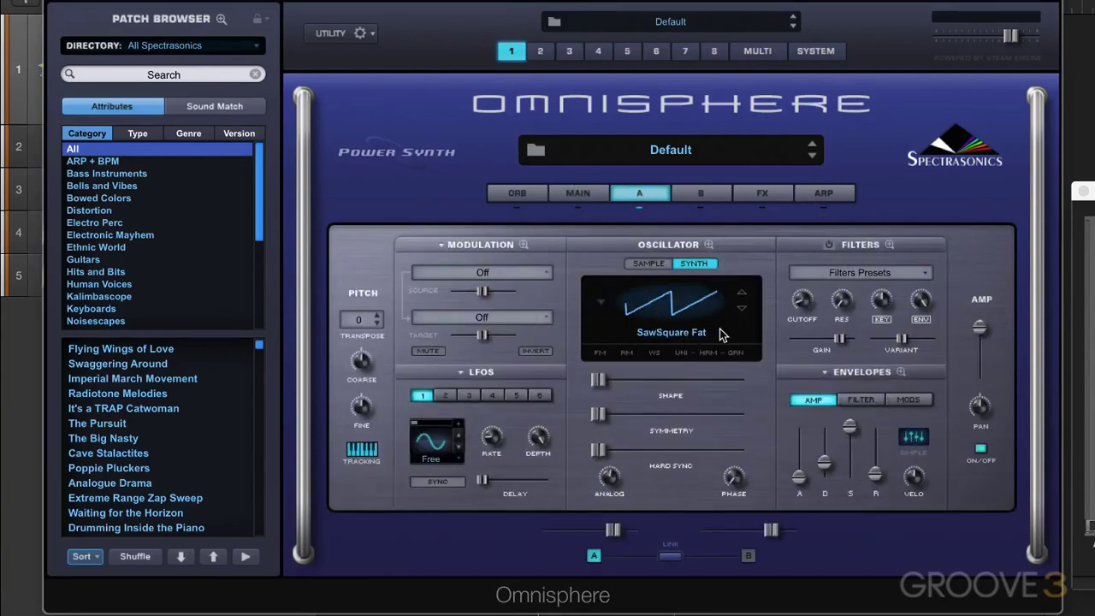
pyautogui.click(718, 195)
pyautogui.click(649, 192)
# Clear the patch to Empty with Utility > Clear Patch.
pyautogui.click(362, 34)
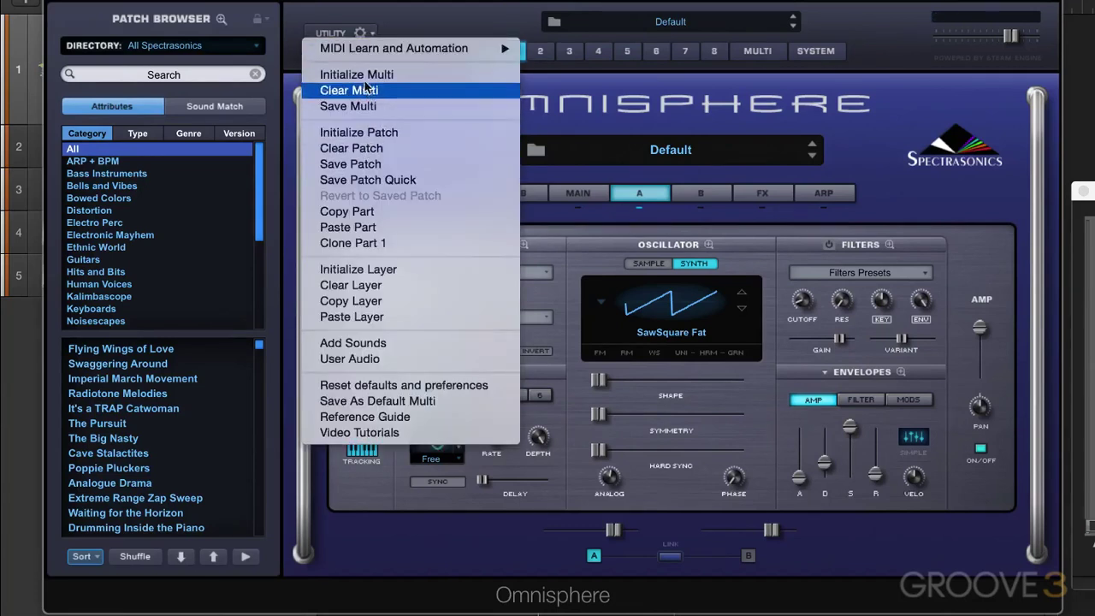
pyautogui.click(372, 150)
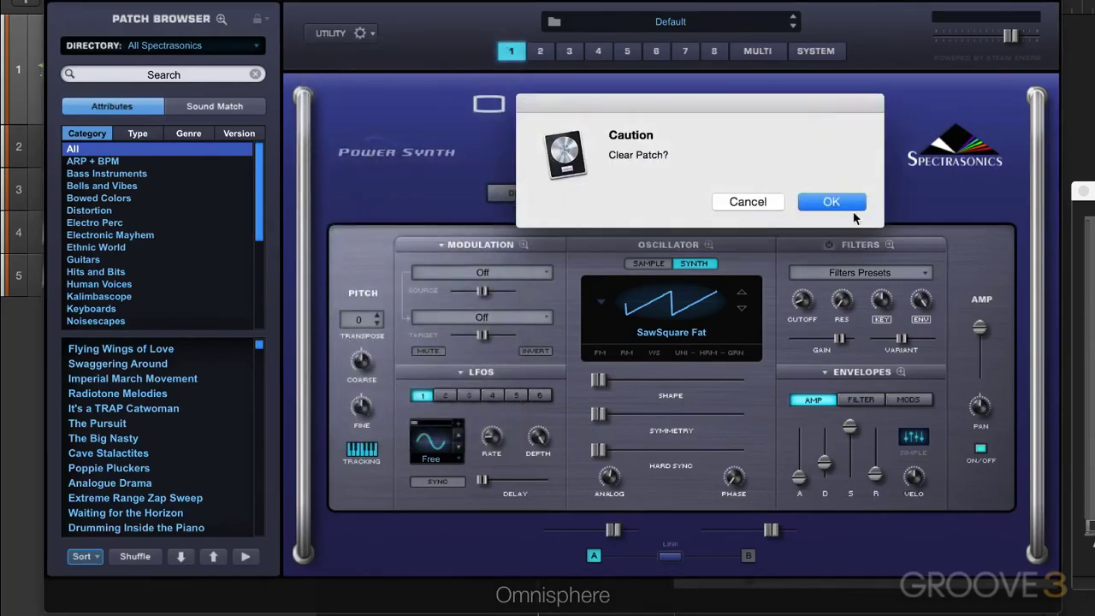
pyautogui.click(851, 206)
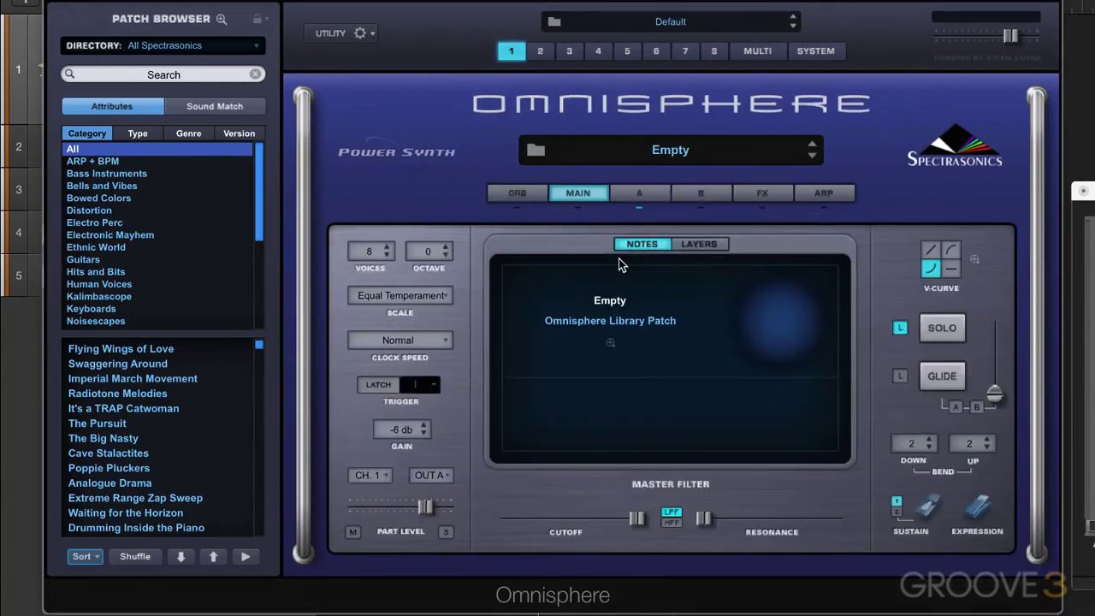
# Initialize the patch back to the Default patch with Utility > Initialize Patch.
pyautogui.click(359, 34)
pyautogui.click(367, 130)
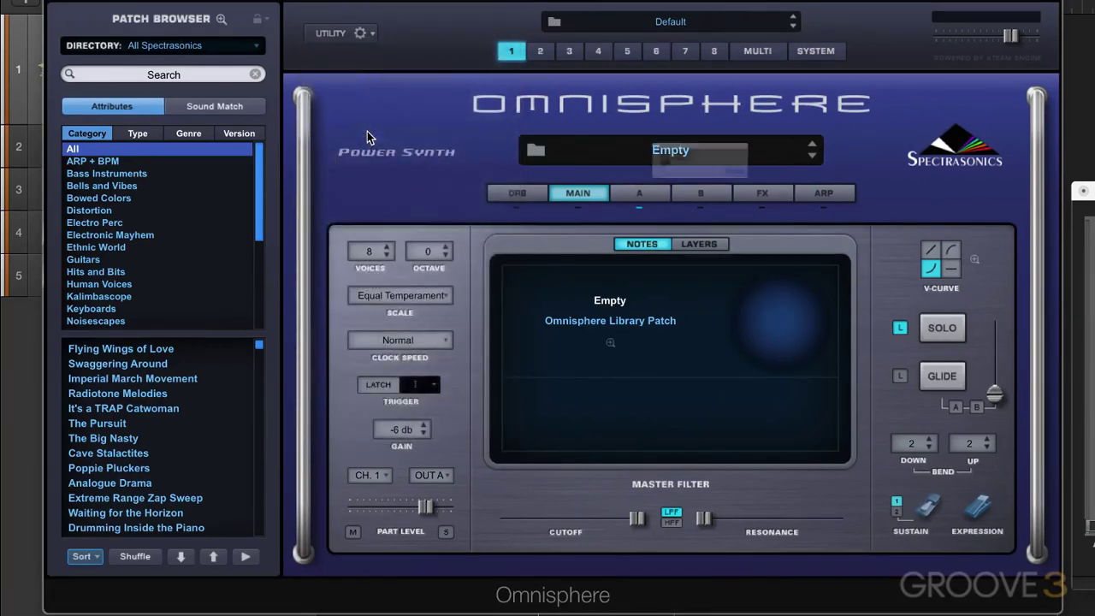
pyautogui.click(832, 203)
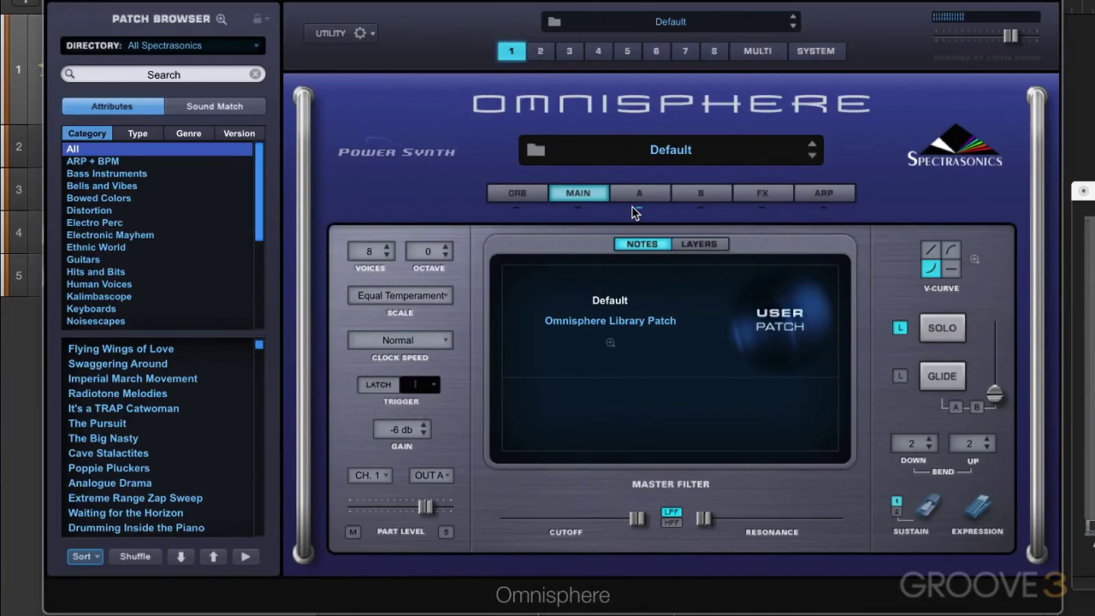
pyautogui.click(374, 36)
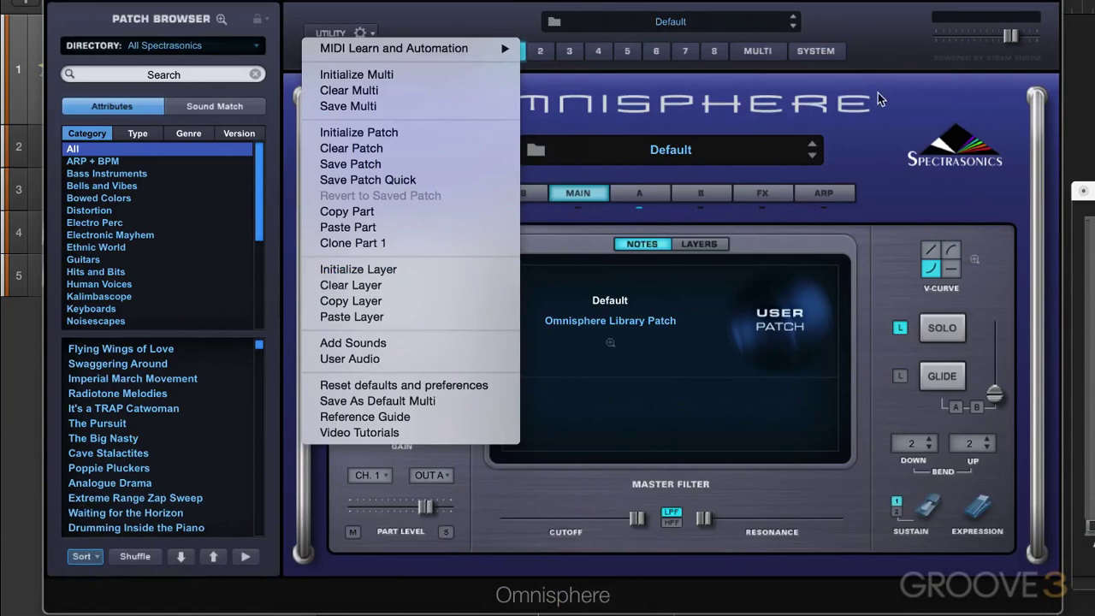
# Dismiss the Utility menu without choosing a command.
pyautogui.click(610, 126)
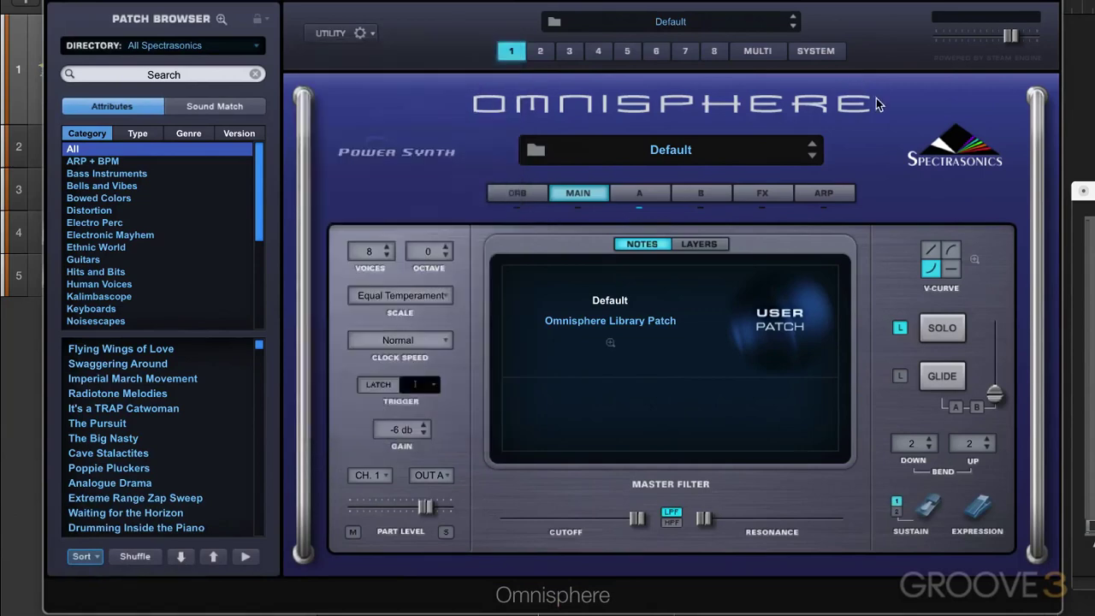
# Load the Analogue Drama patch and show its Part A oscillator page.
pyautogui.click(662, 149)
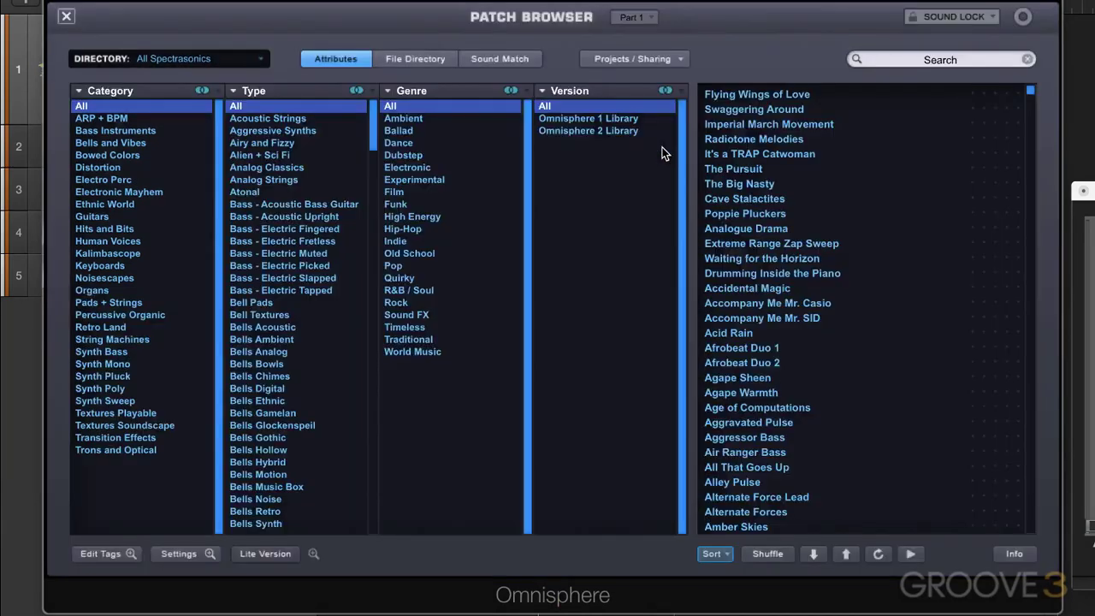
pyautogui.click(744, 230)
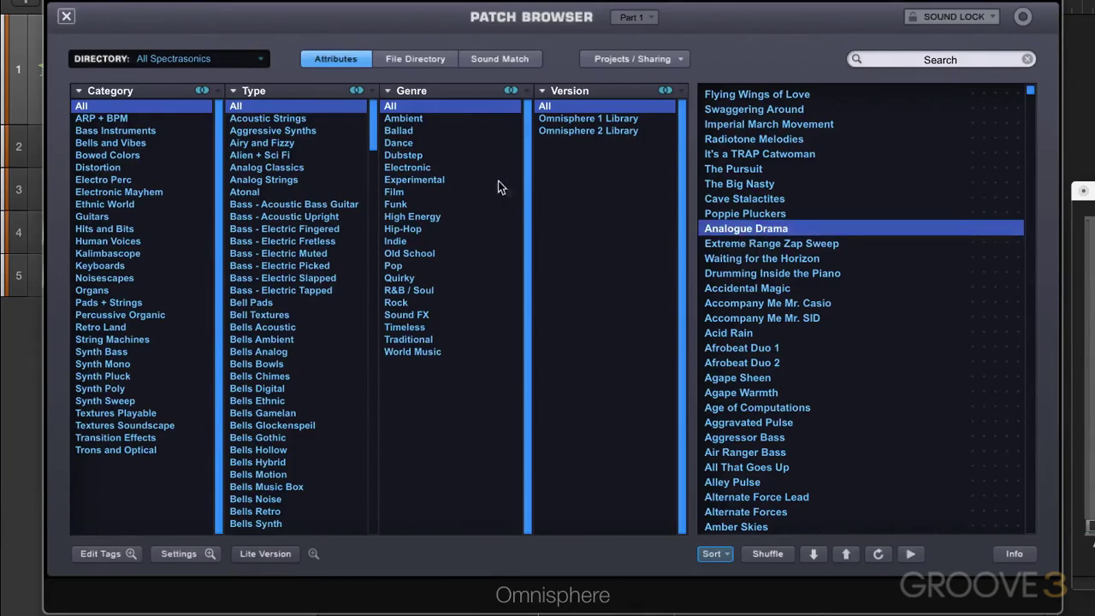
pyautogui.click(67, 17)
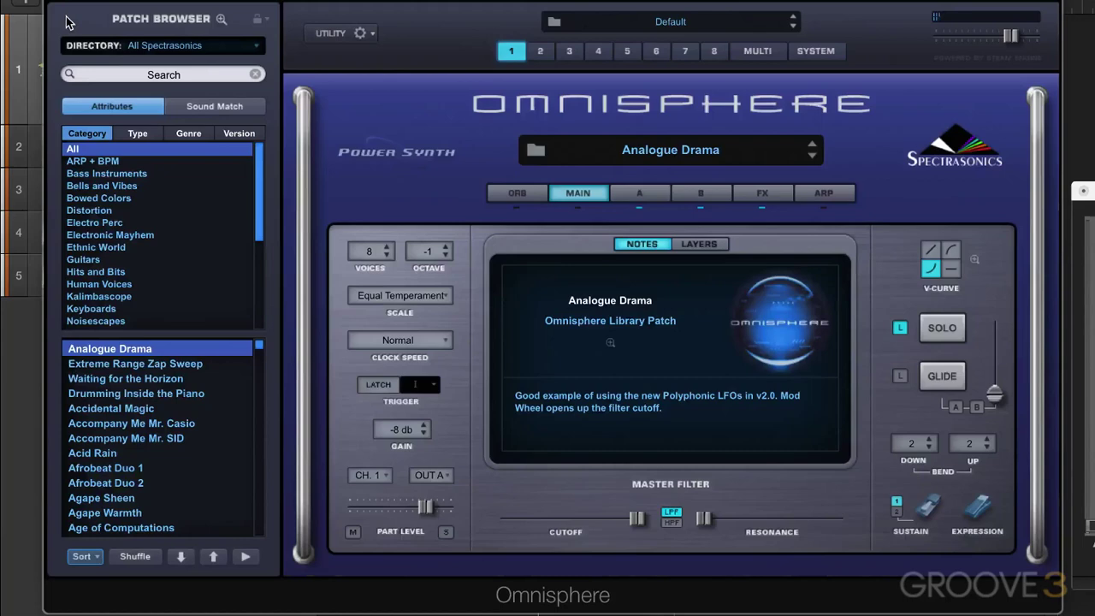
pyautogui.click(636, 194)
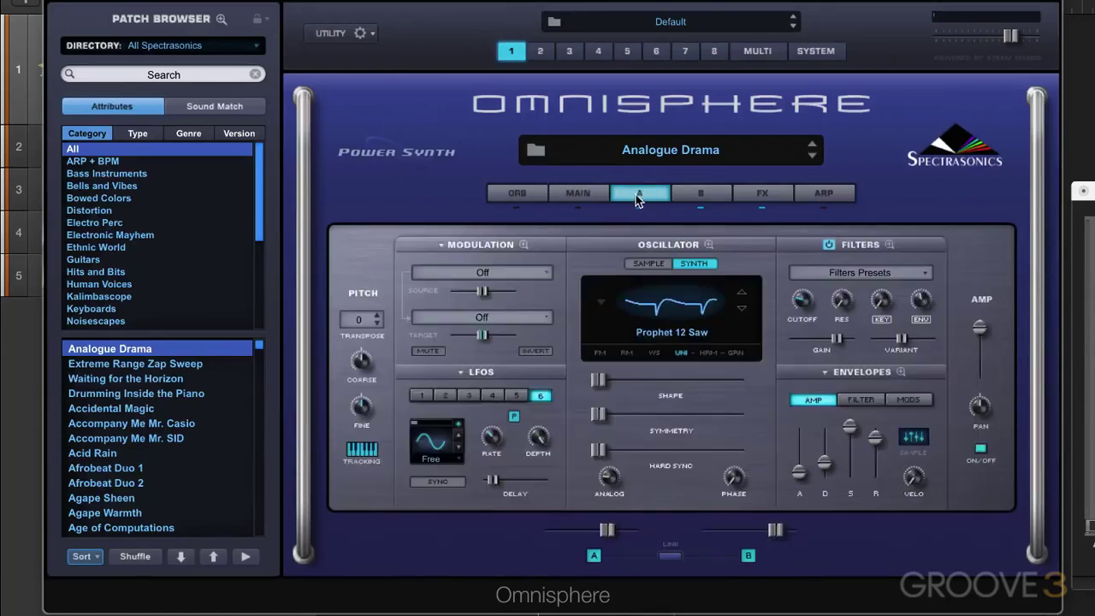
# Enable Granular, raise Intensity, set Smoothing 0.785, Position mode at 0.280 and Pitch Grains 0.431.
pyautogui.click(733, 352)
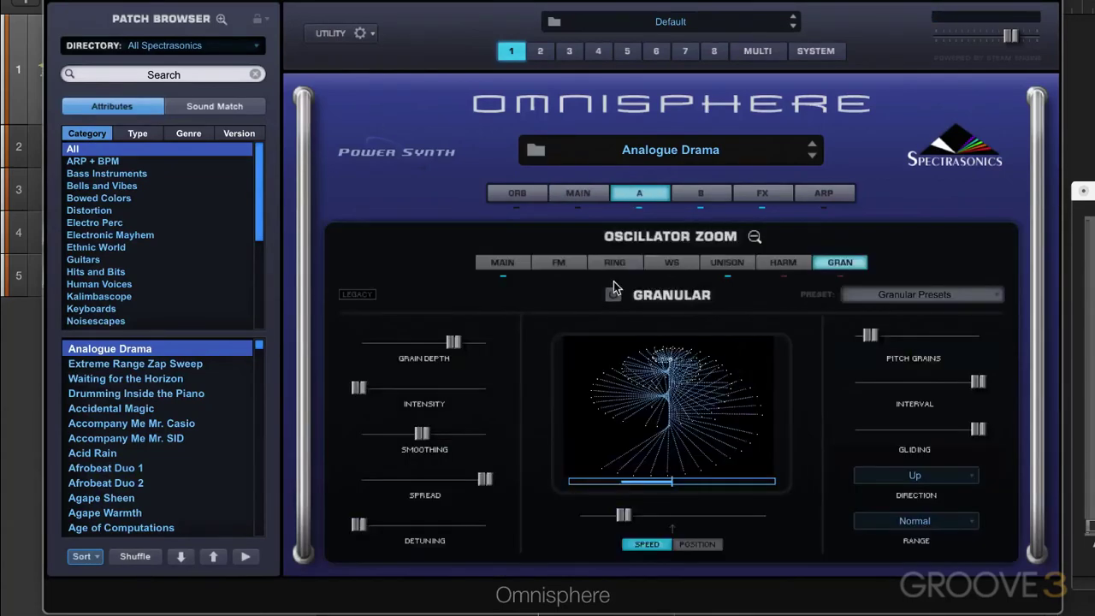
pyautogui.click(613, 294)
pyautogui.moveTo(360, 389); pyautogui.dragTo(462, 389)
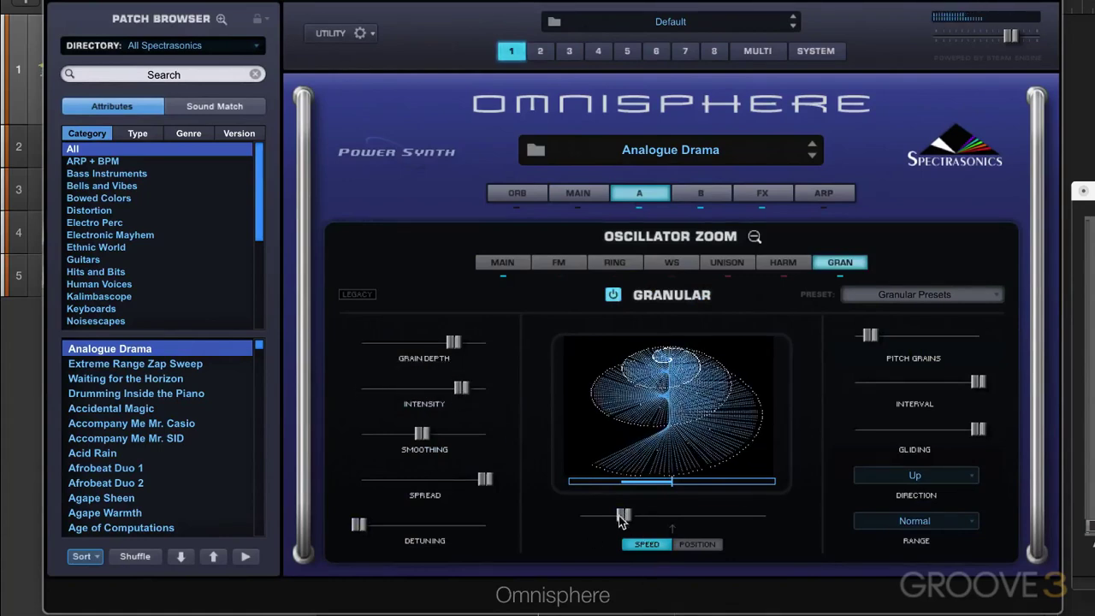
pyautogui.moveTo(622, 519); pyautogui.dragTo(548, 490)
pyautogui.moveTo(422, 435); pyautogui.dragTo(458, 433)
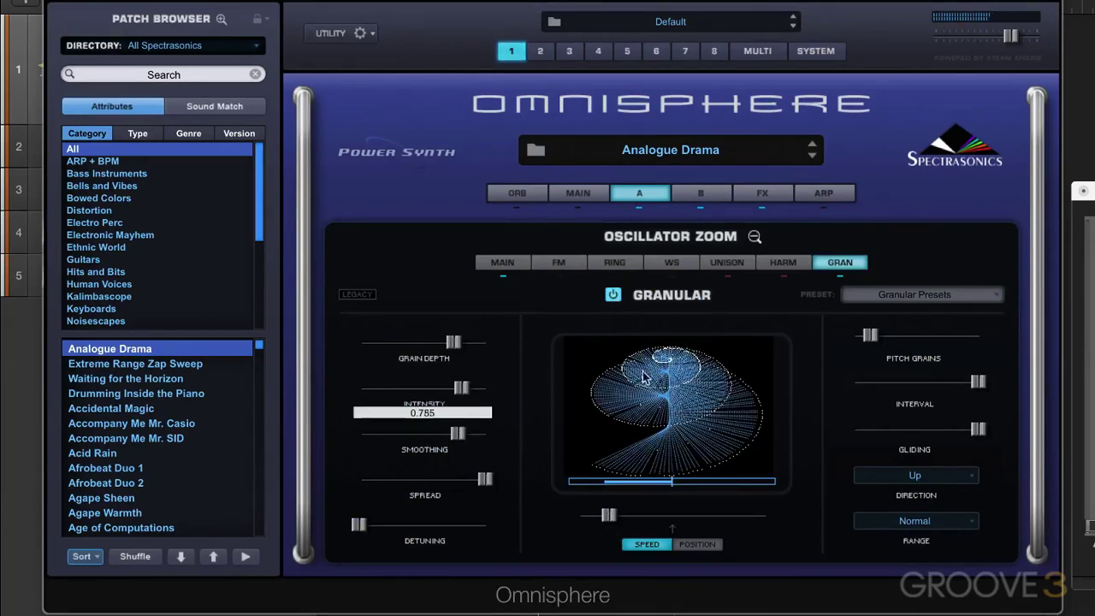
pyautogui.click(696, 548)
pyautogui.moveTo(608, 514); pyautogui.dragTo(637, 516)
pyautogui.moveTo(866, 339); pyautogui.dragTo(960, 344)
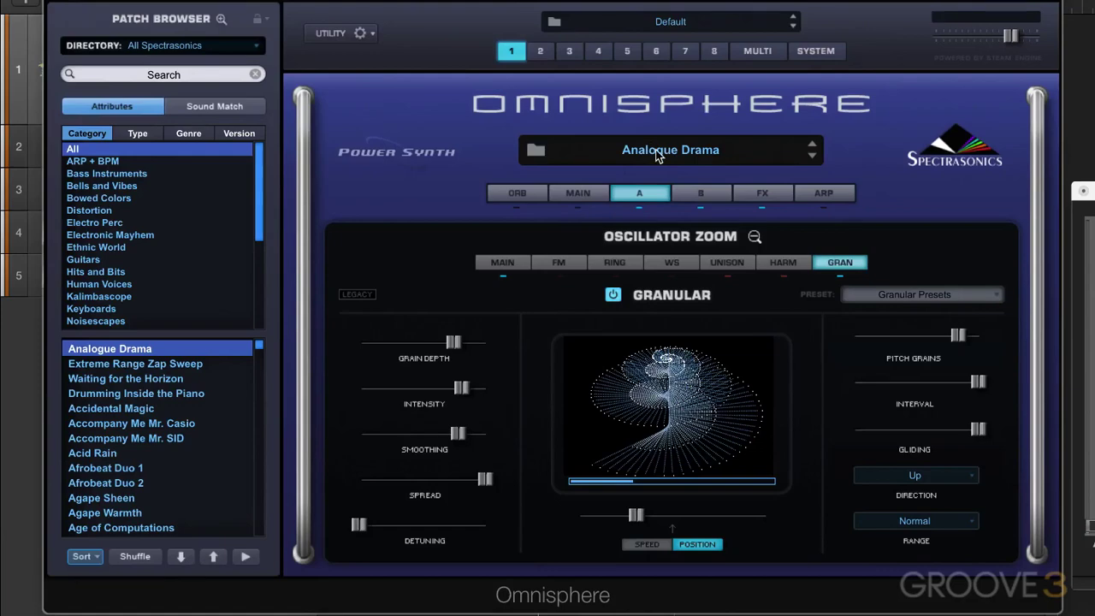
# Close the granular zoom and start Save Patch, navigating to the User patches folder.
pyautogui.click(755, 238)
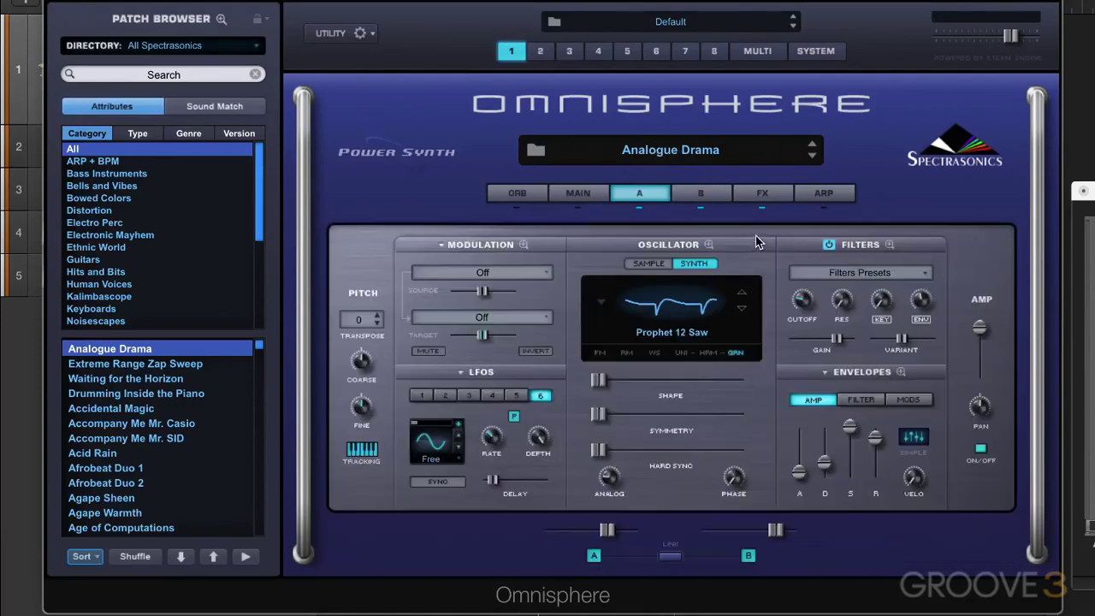
pyautogui.click(362, 34)
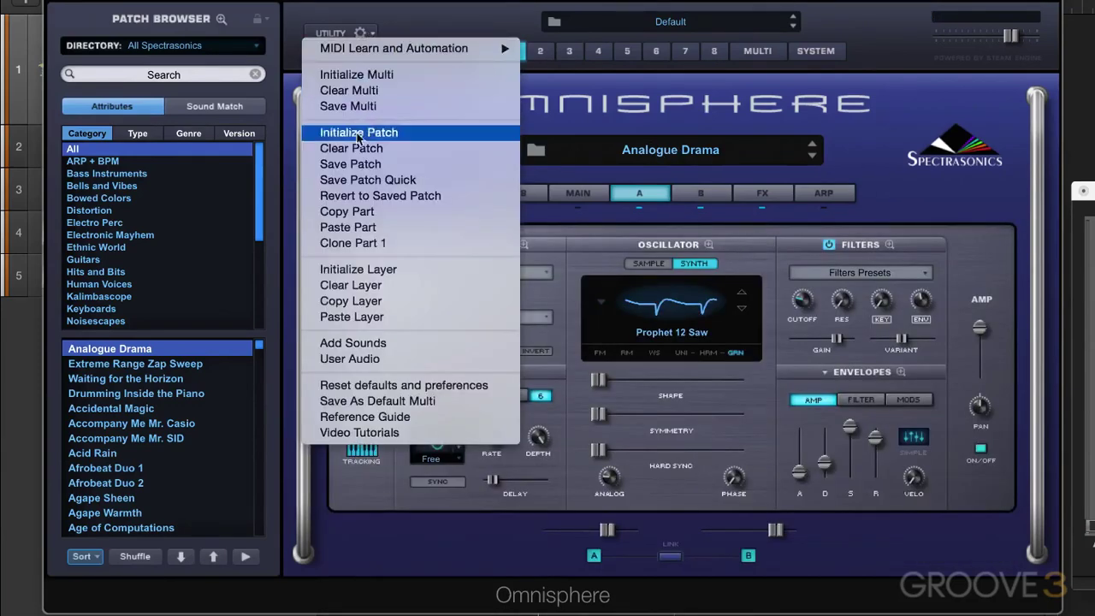
pyautogui.click(353, 163)
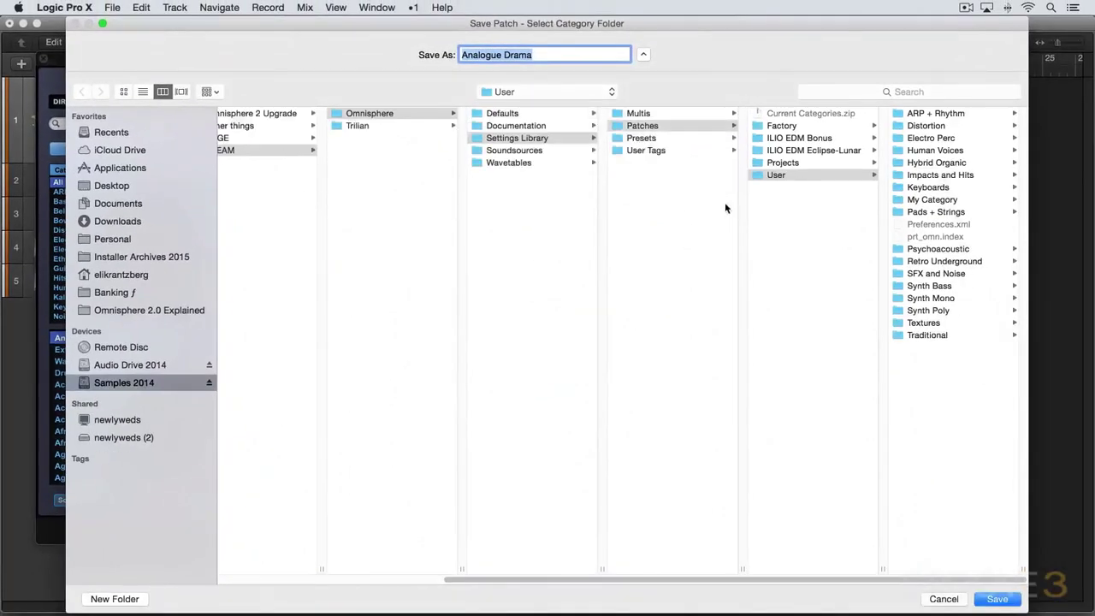
pyautogui.hscroll(-2, 543, 266)
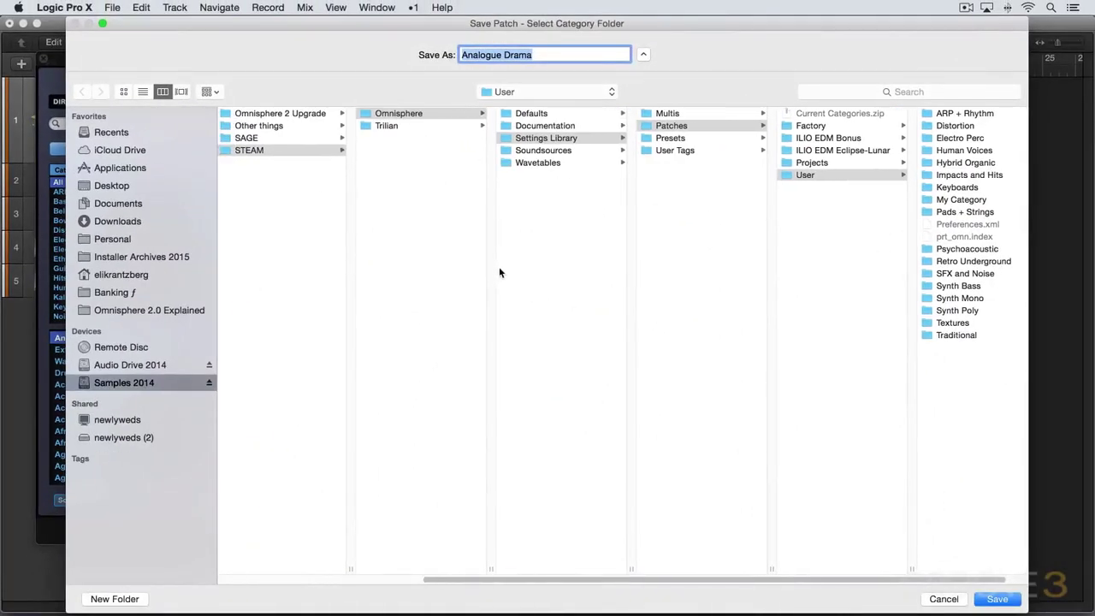
pyautogui.hscroll(-4, 385, 231)
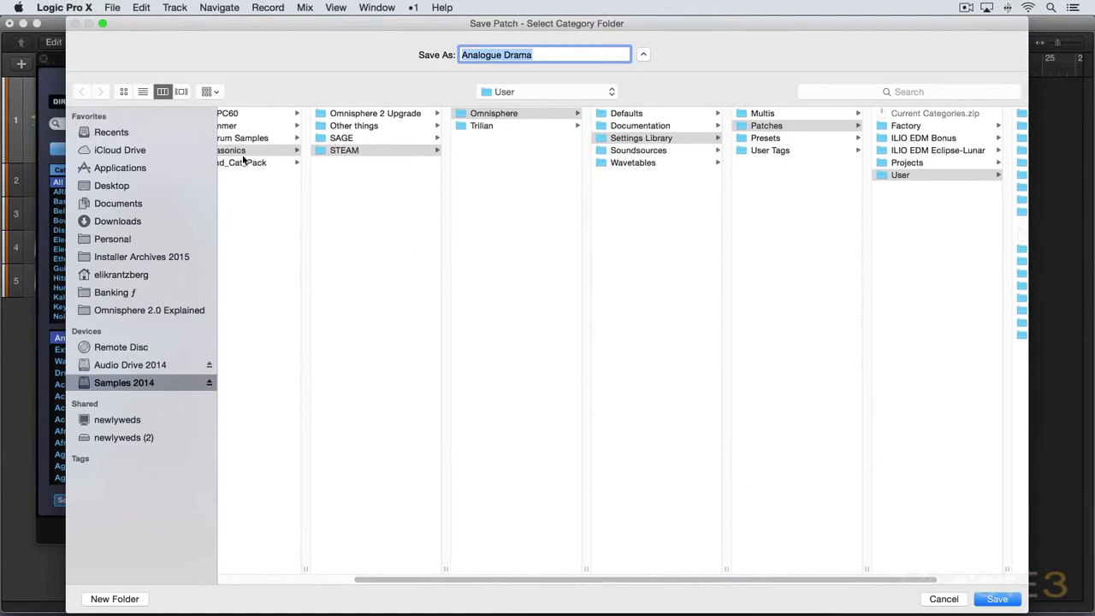
pyautogui.hscroll(1, 393, 146)
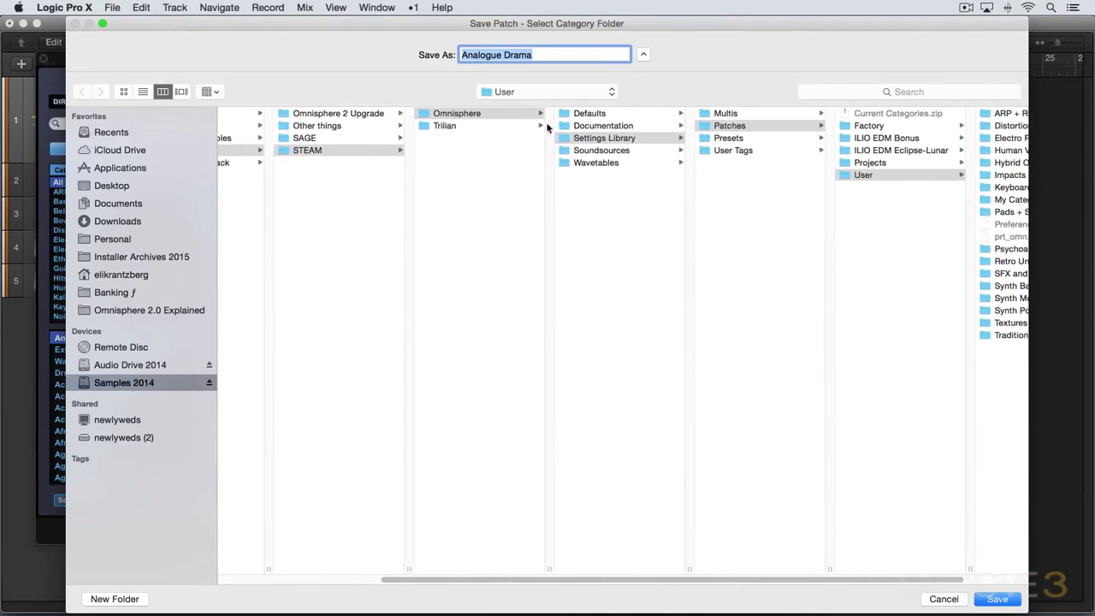
pyautogui.hscroll(1, 629, 140)
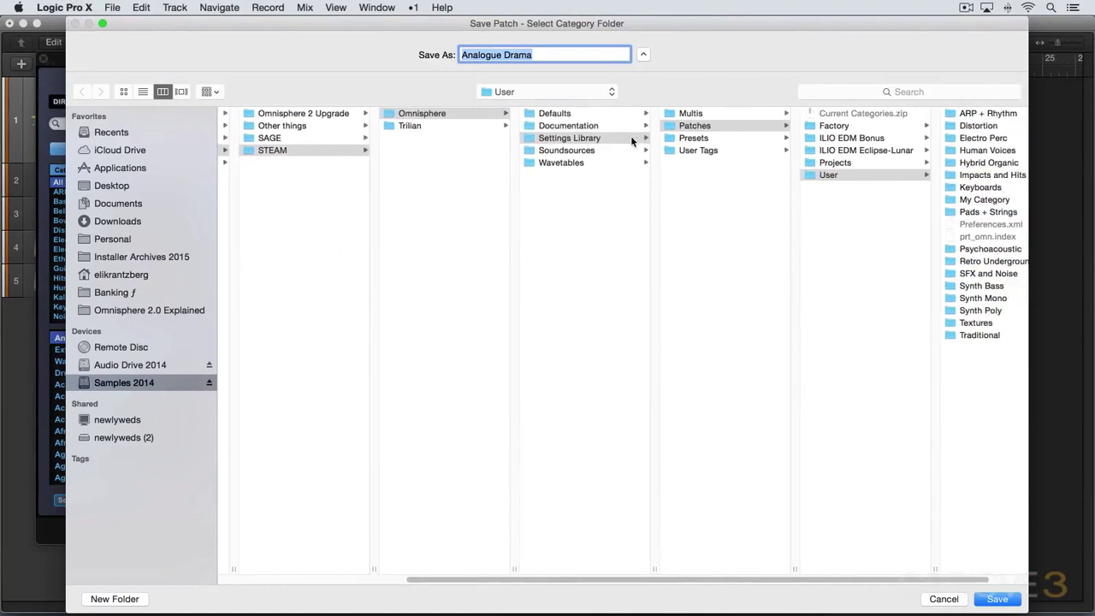
pyautogui.click(691, 113)
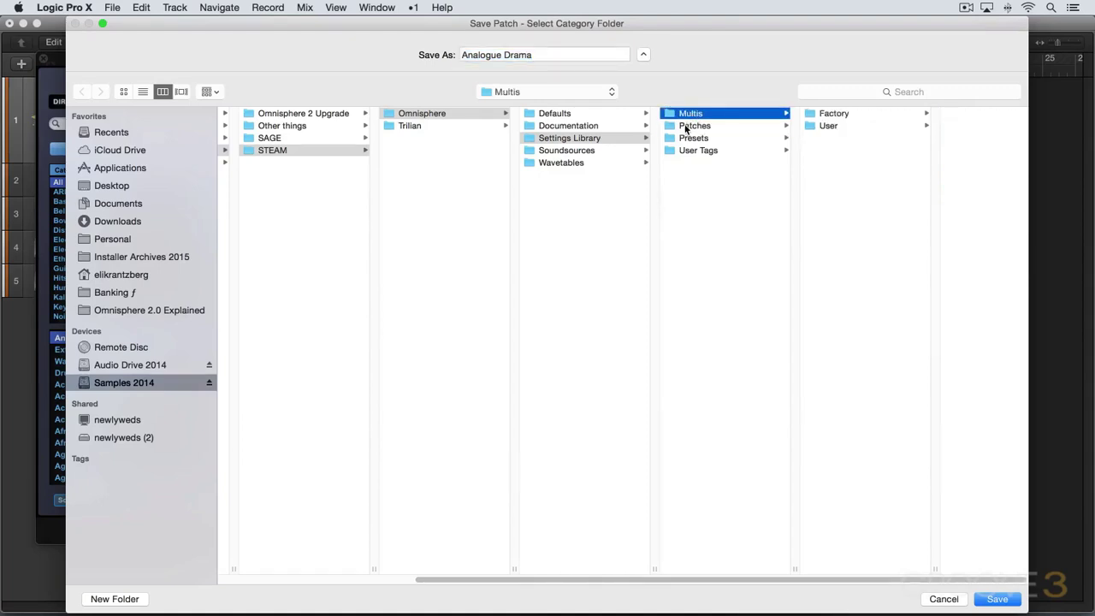
pyautogui.click(693, 126)
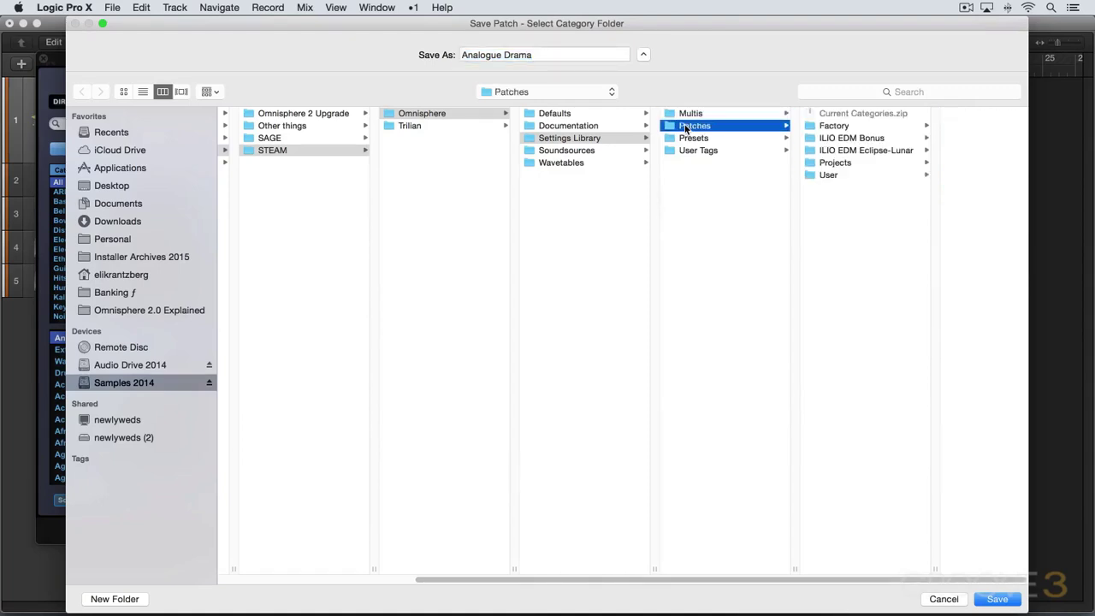
pyautogui.click(832, 176)
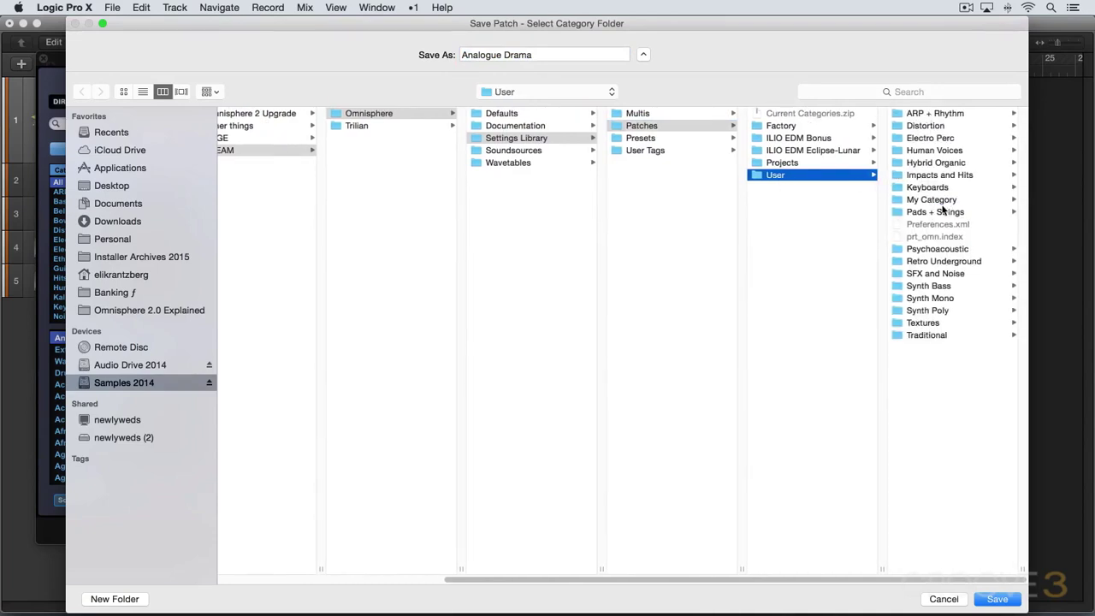
# Create a new EK Sounds category folder and prefix the patch name with EK_.
pyautogui.click(115, 599)
pyautogui.write('E')
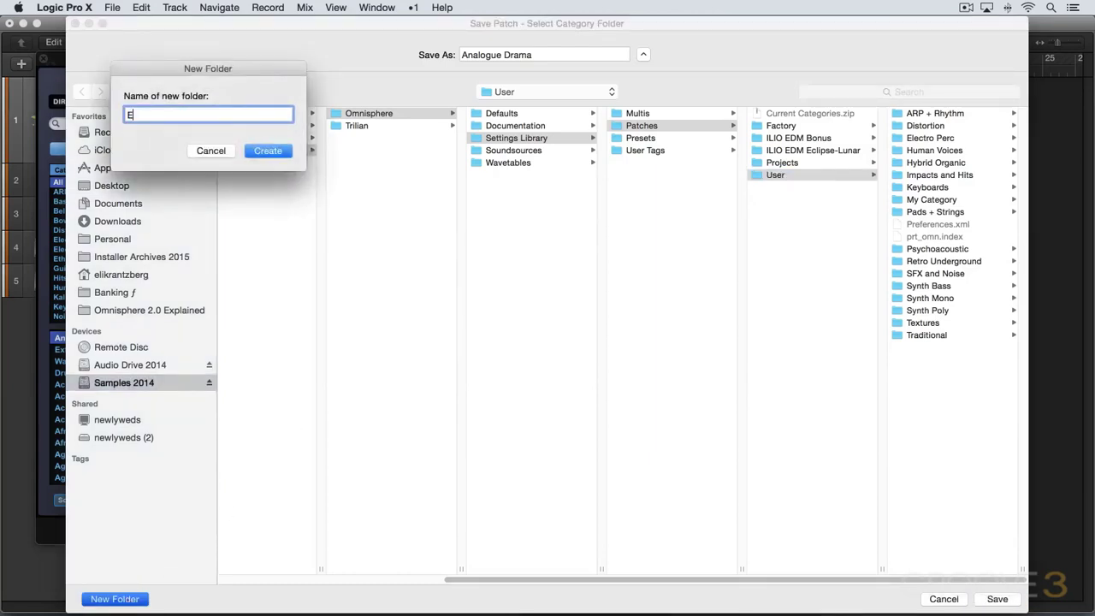
pyautogui.write('K Sounds')
pyautogui.press('Return')
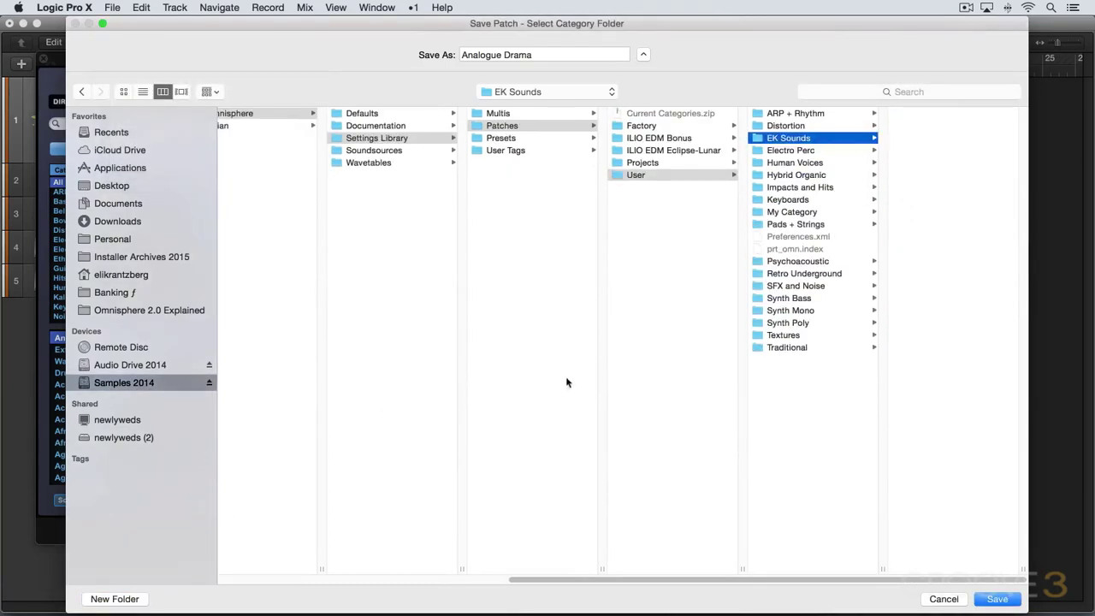
pyautogui.click(462, 55)
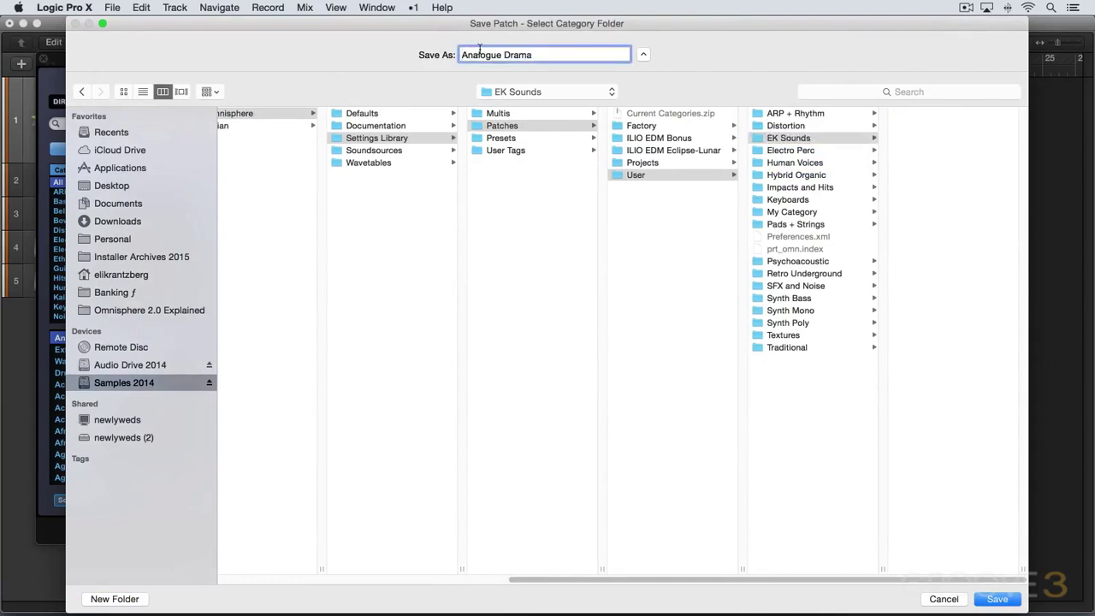
pyautogui.write('EK_')
# Save EK_Analogue Drama into EK Sounds, accepting its existing tags.
pyautogui.click(992, 599)
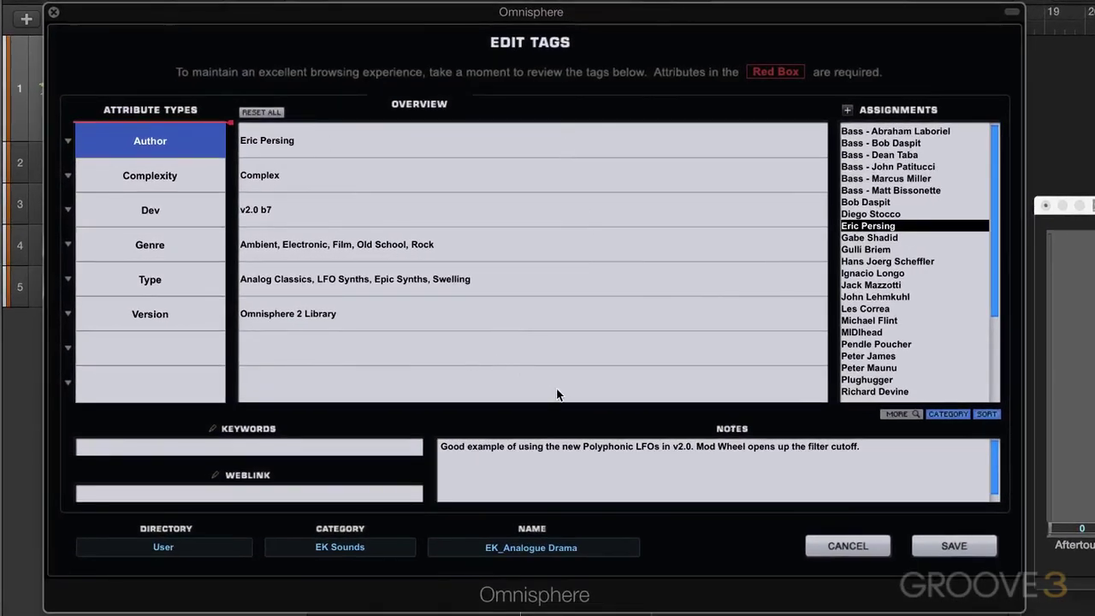
pyautogui.click(955, 546)
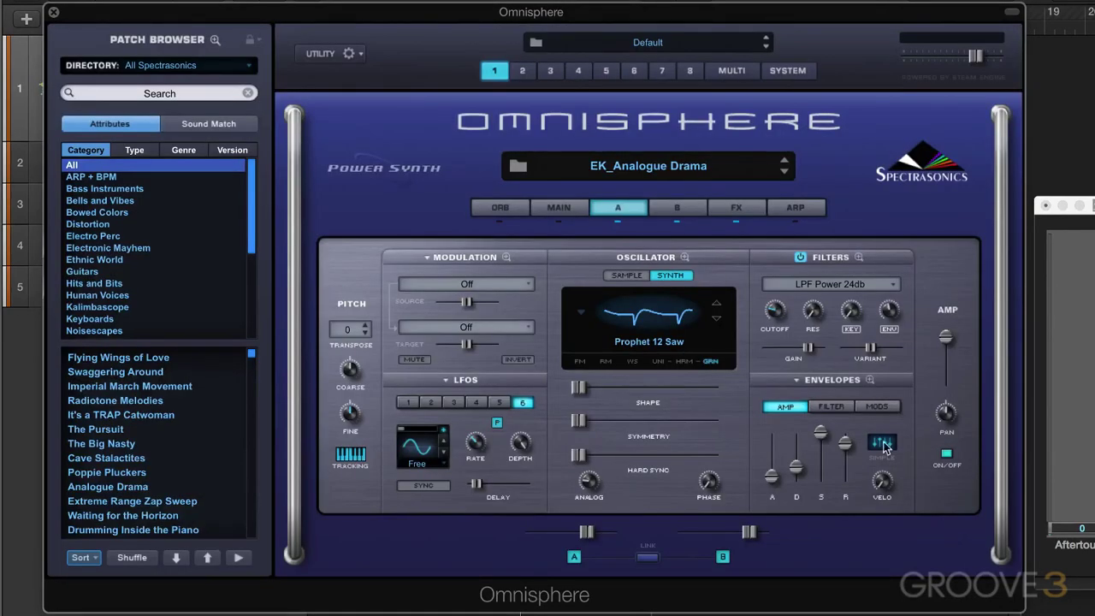
# In the full Patch Browser, set Directory to All and select the EK Sounds category.
pyautogui.click(645, 166)
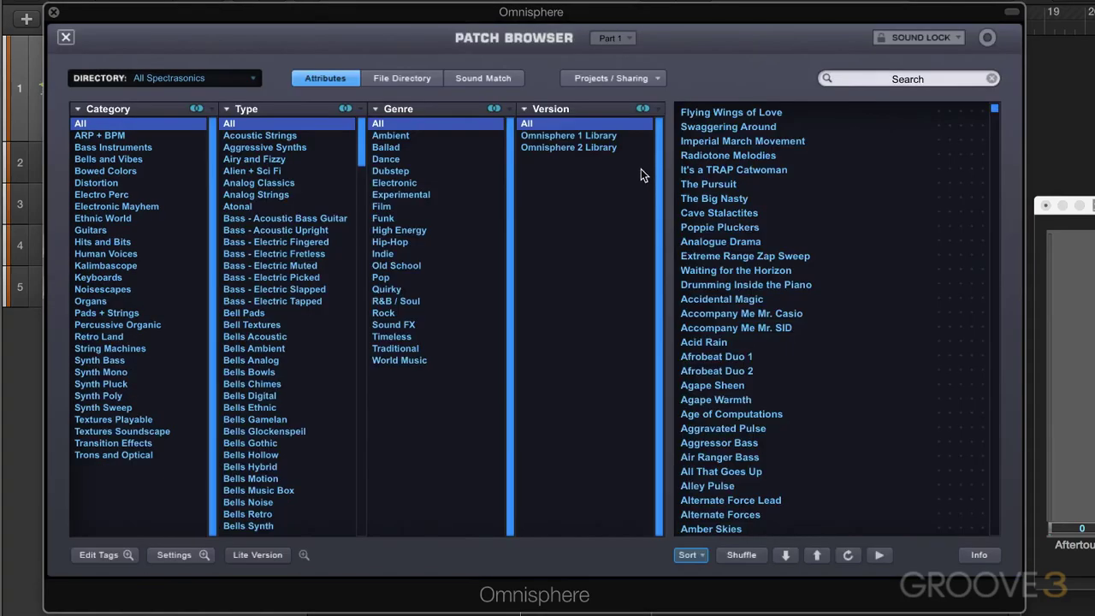
pyautogui.click(165, 78)
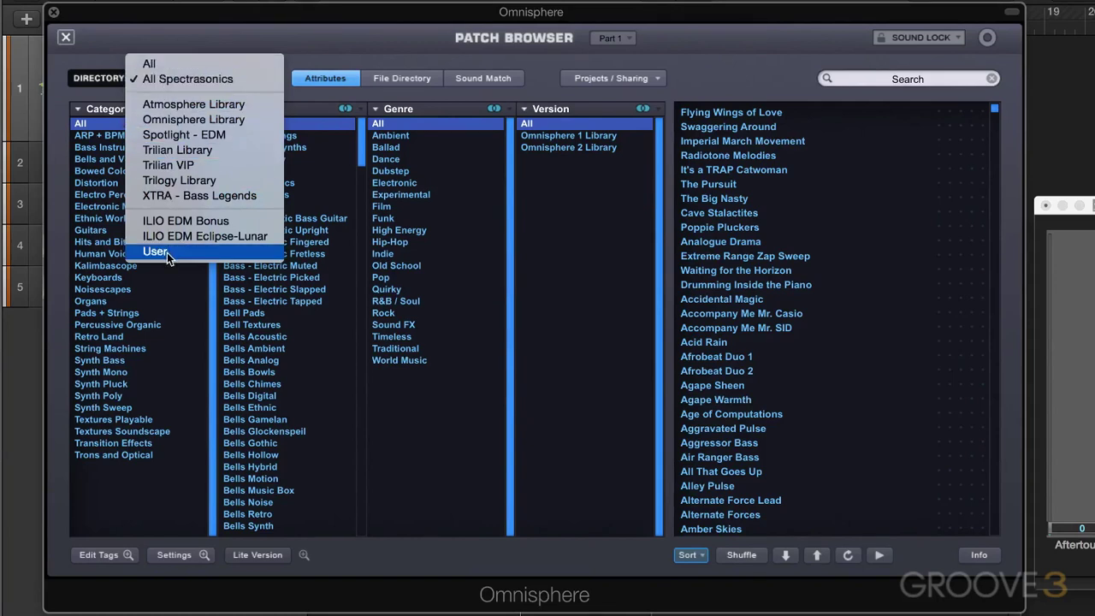
pyautogui.click(171, 66)
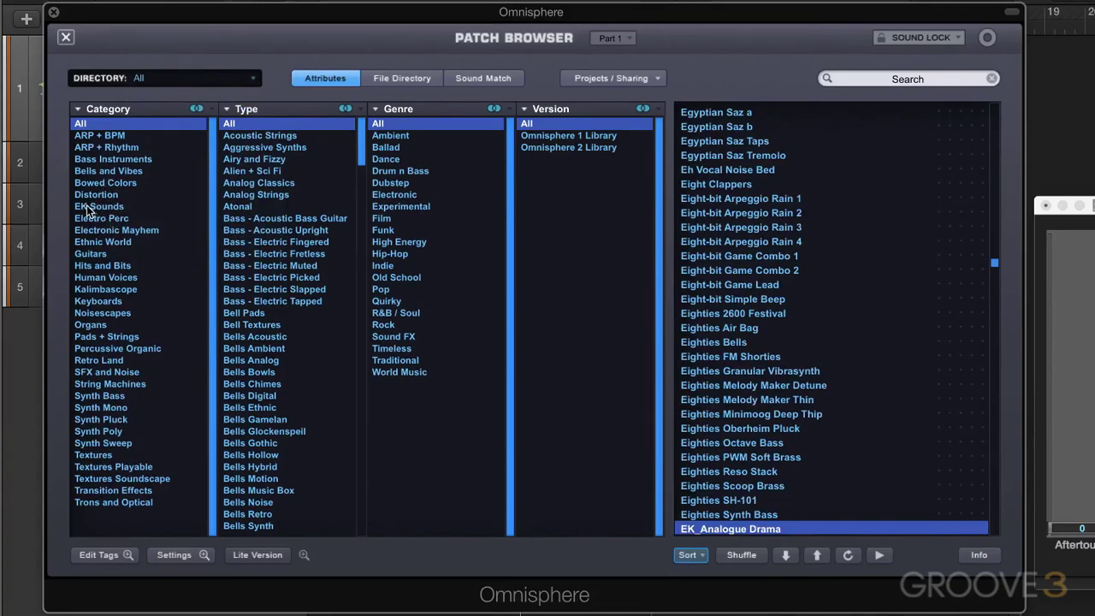
pyautogui.click(101, 208)
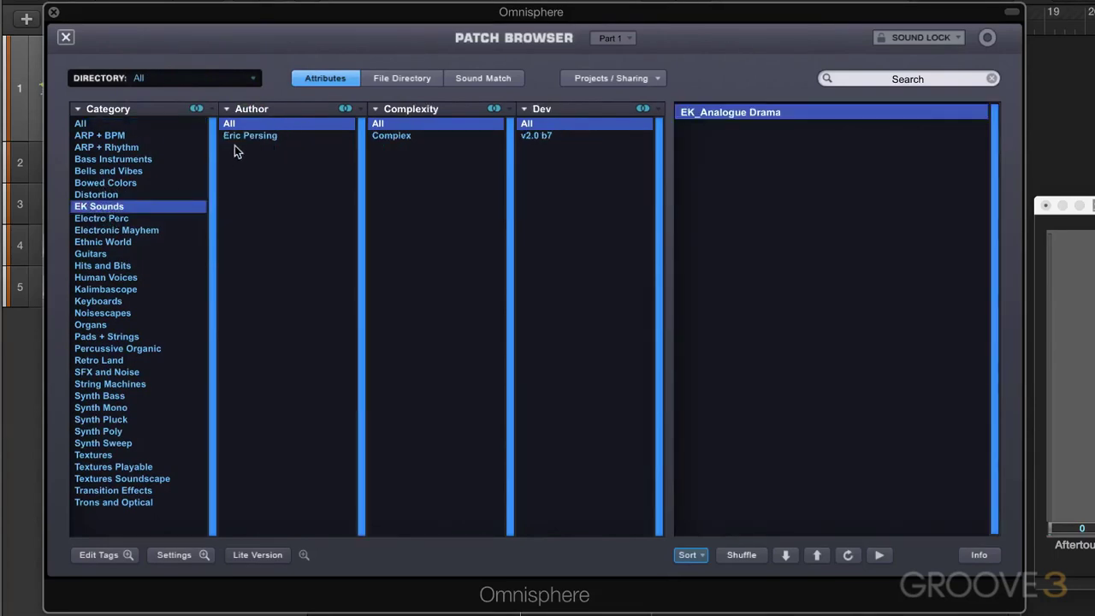
pyautogui.click(120, 109)
pyautogui.click(144, 78)
# Try the User and All Spectrasonics directories, return to All, and close the browser.
pyautogui.click(144, 78)
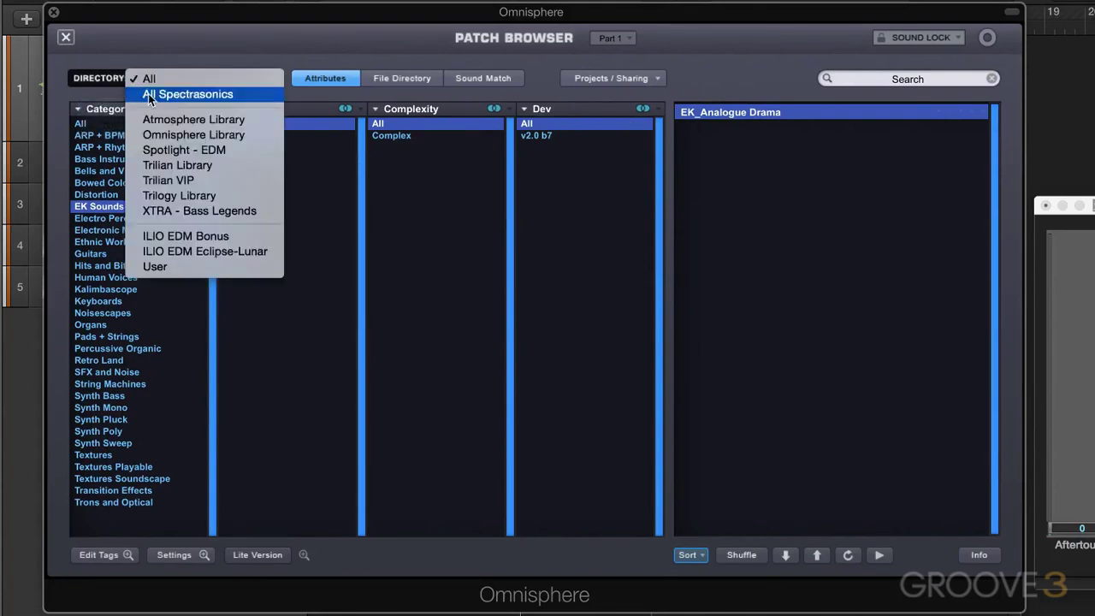
pyautogui.click(162, 269)
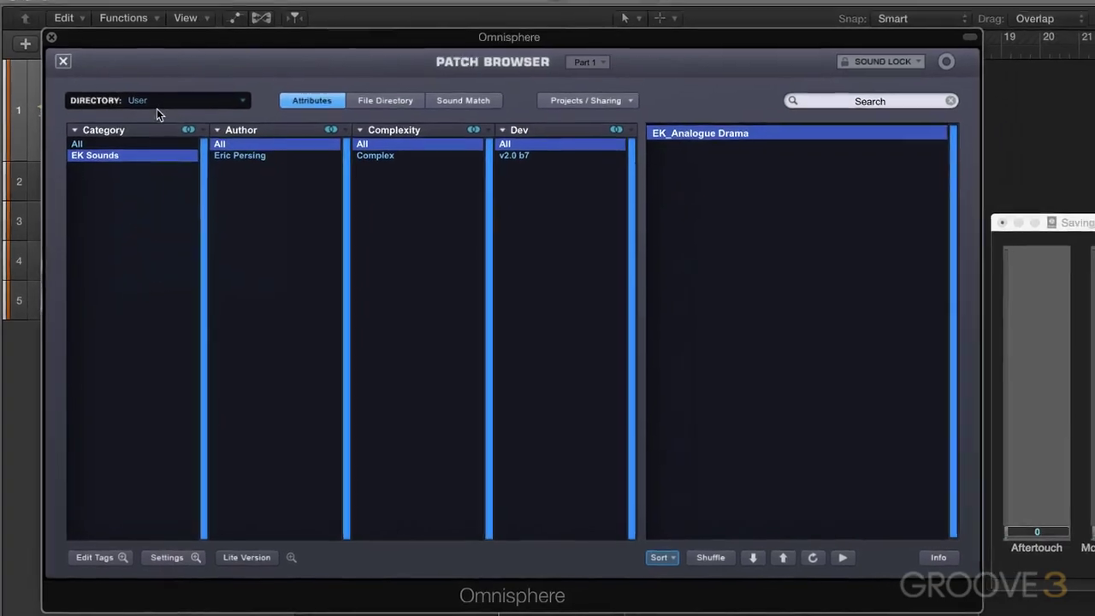
pyautogui.click(156, 102)
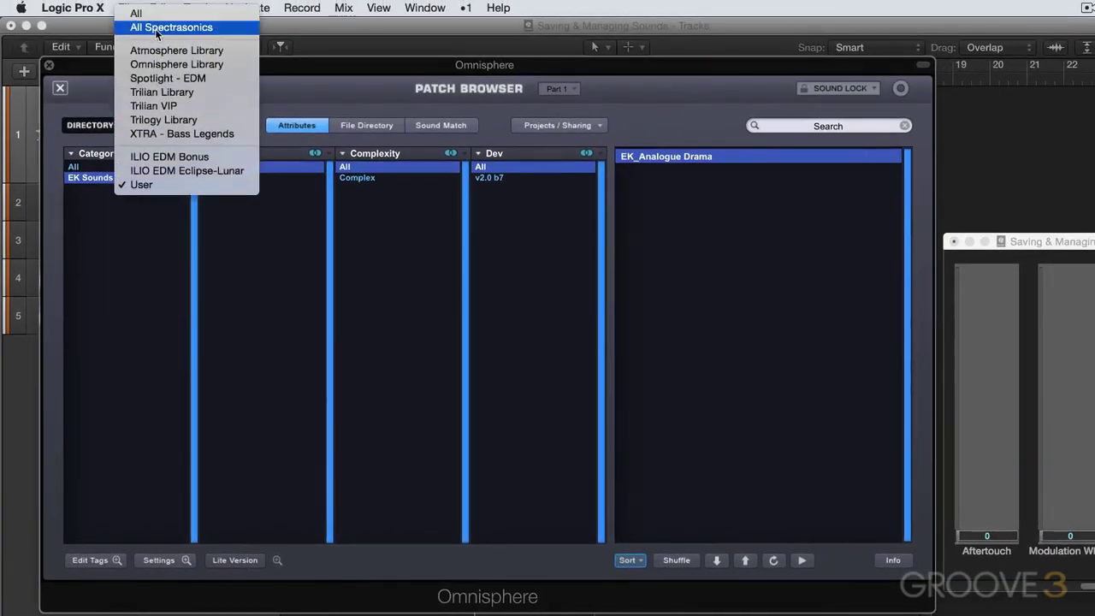
pyautogui.click(155, 28)
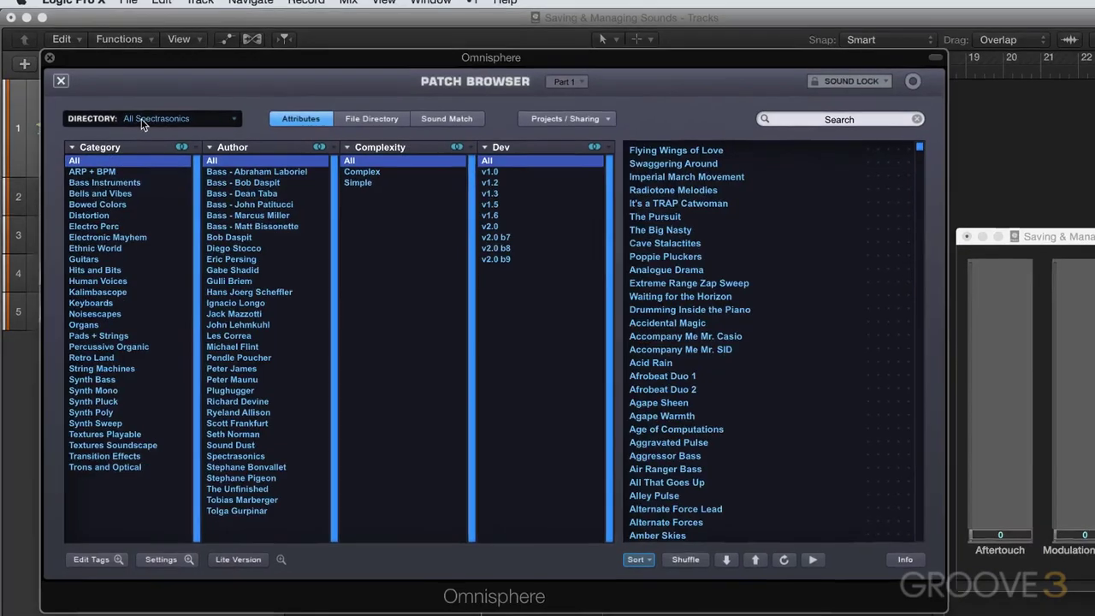
pyautogui.click(158, 125)
pyautogui.click(153, 65)
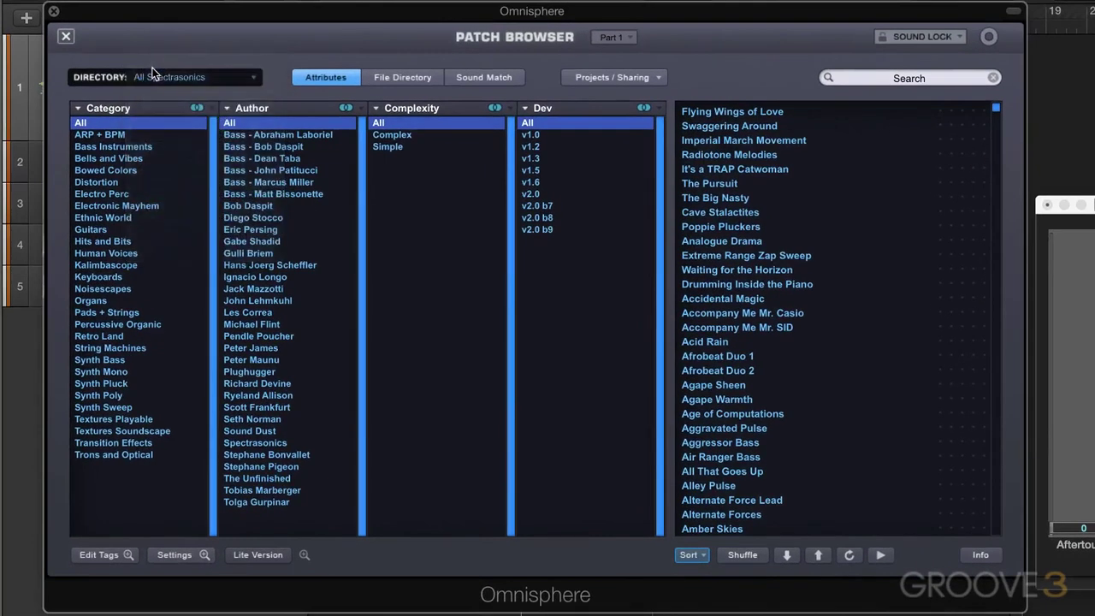
pyautogui.click(66, 37)
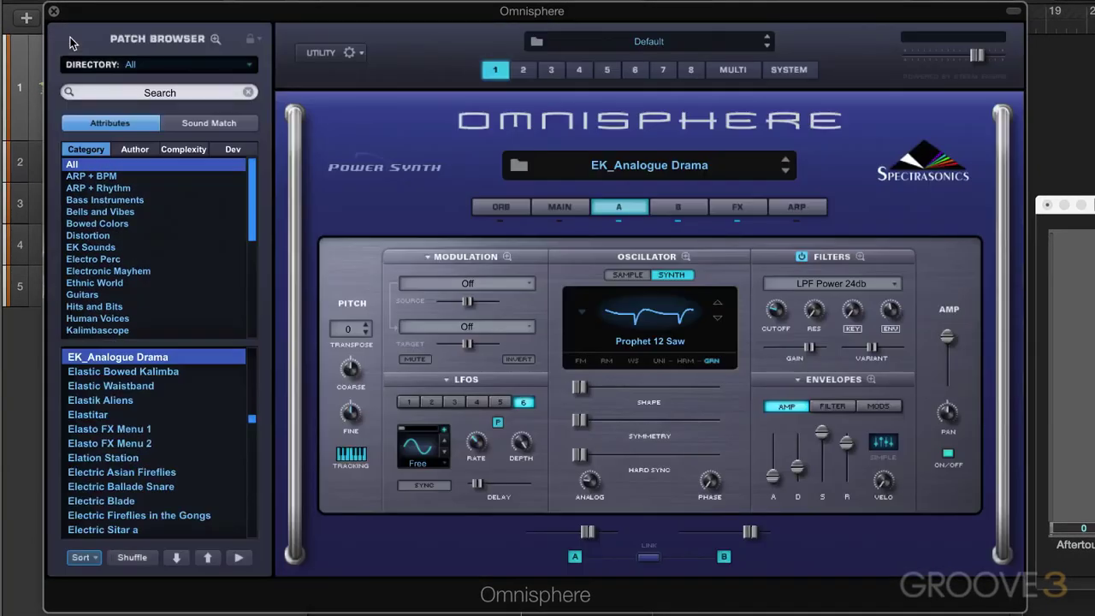
# On the Main page, switch the Master Filter from LPF to HPF, lowering cutoff and raising resonance.
pyautogui.click(554, 207)
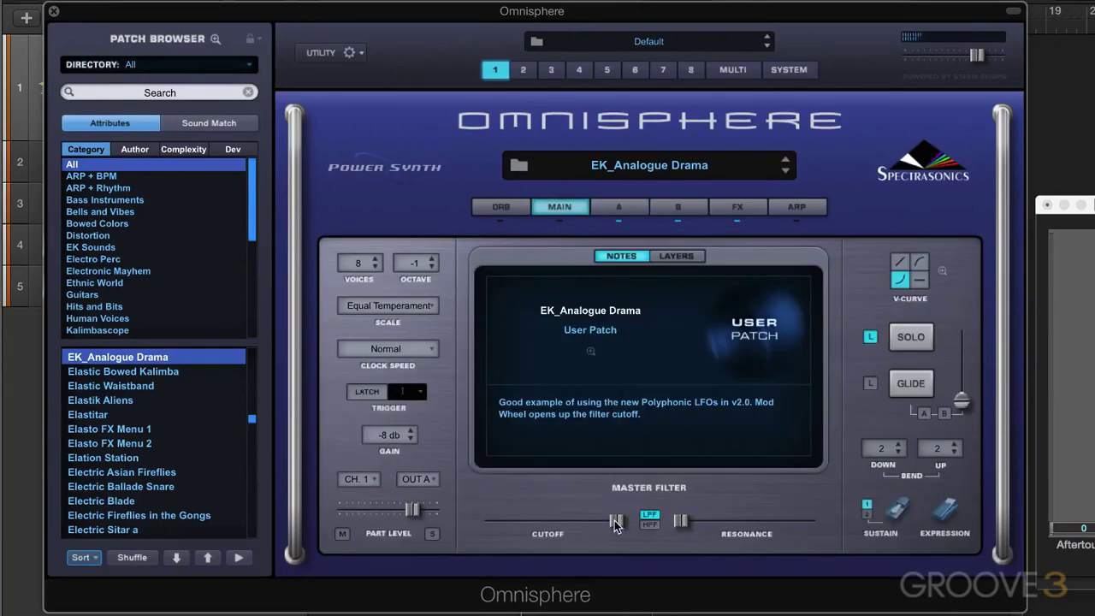
pyautogui.moveTo(622, 520); pyautogui.dragTo(584, 521)
pyautogui.click(648, 524)
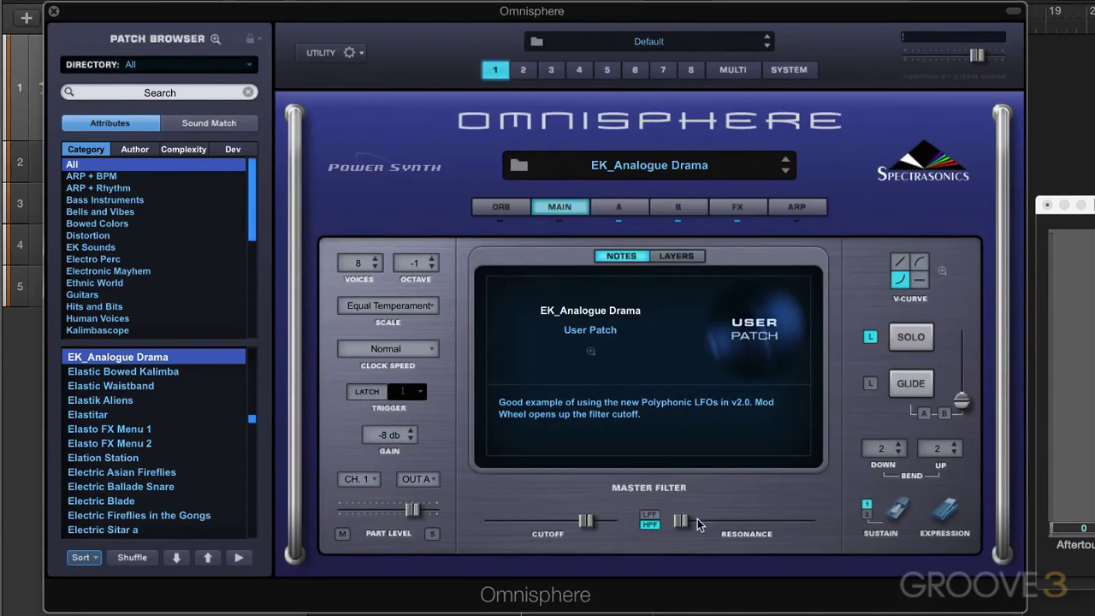
pyautogui.moveTo(675, 520); pyautogui.dragTo(699, 520)
pyautogui.moveTo(585, 520)
pyautogui.mouseDown()
pyautogui.moveTo(604, 522)
pyautogui.moveTo(575, 532)
pyautogui.mouseUp()
# Quick-save over EK_Analogue Drama, confirming the overwrite, and open the full Patch Browser.
pyautogui.click(350, 53)
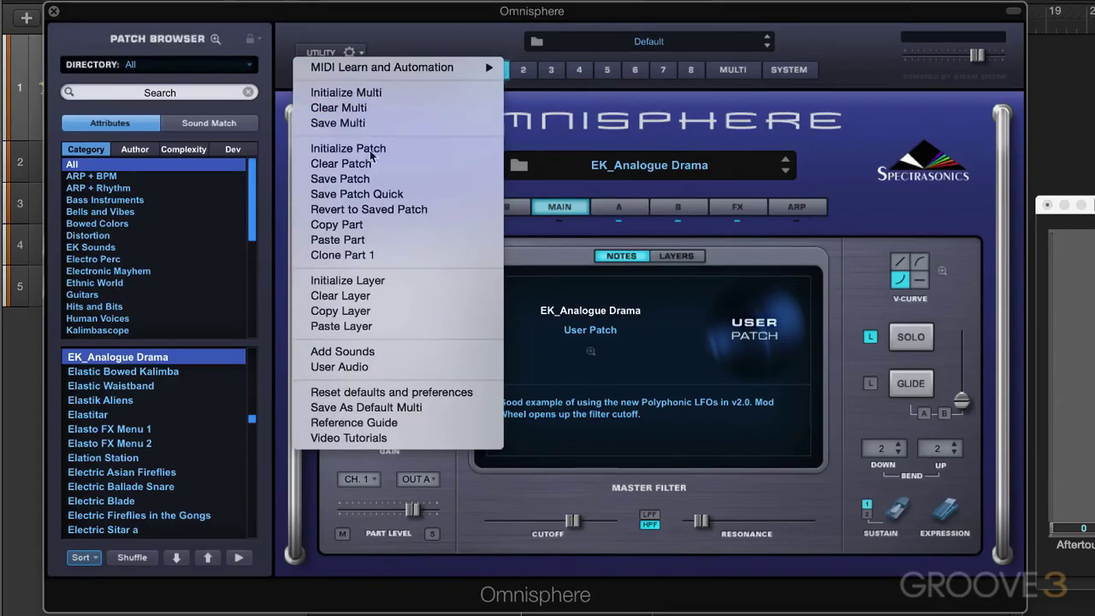
pyautogui.click(385, 195)
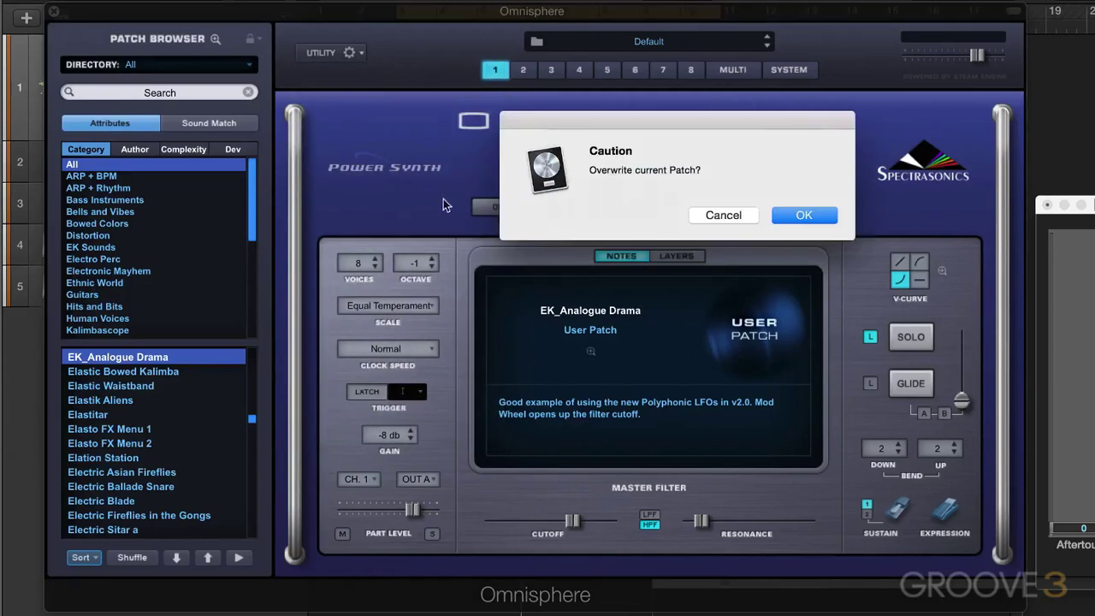
pyautogui.click(804, 215)
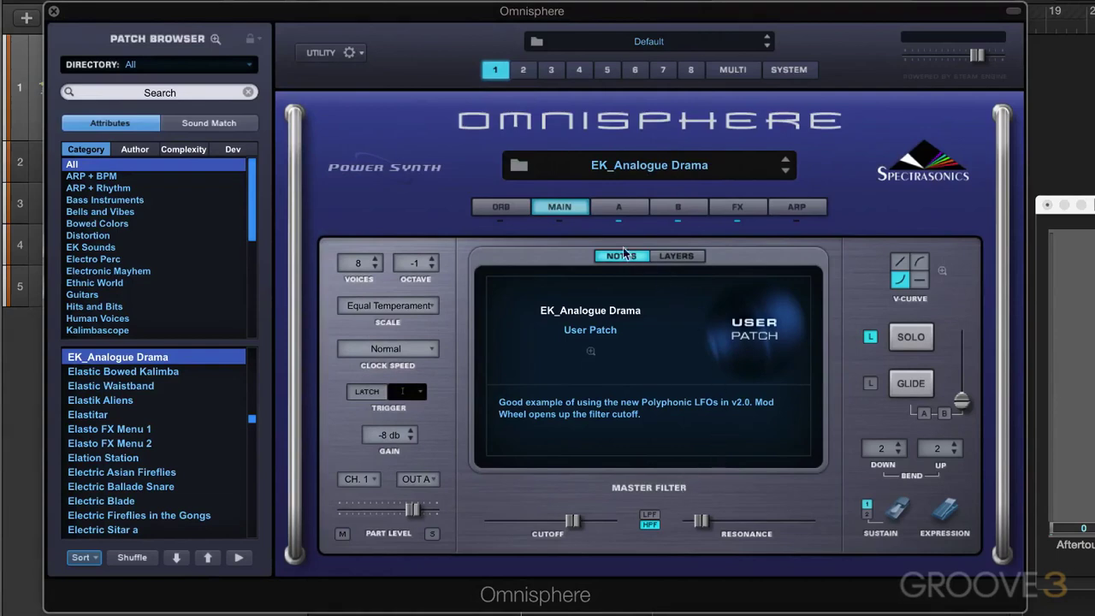
pyautogui.click(591, 169)
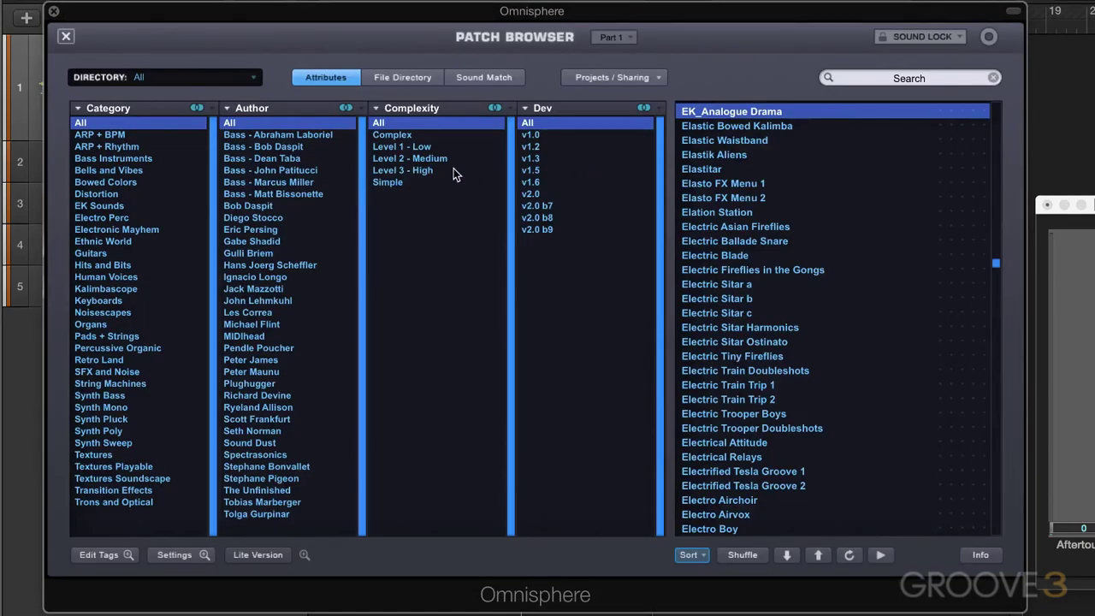
# In Finder, move the EK Sounds folder with its saved patch to the Trash, then return to Logic.
pyautogui.press('super+Tab')
pyautogui.press('super+Tab')
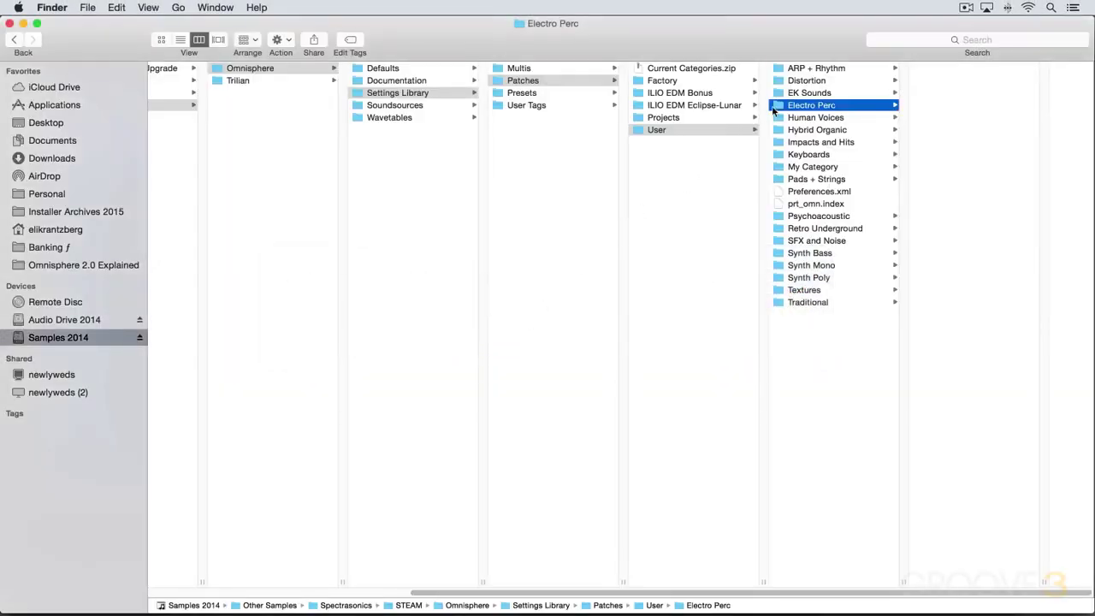
pyautogui.click(804, 94)
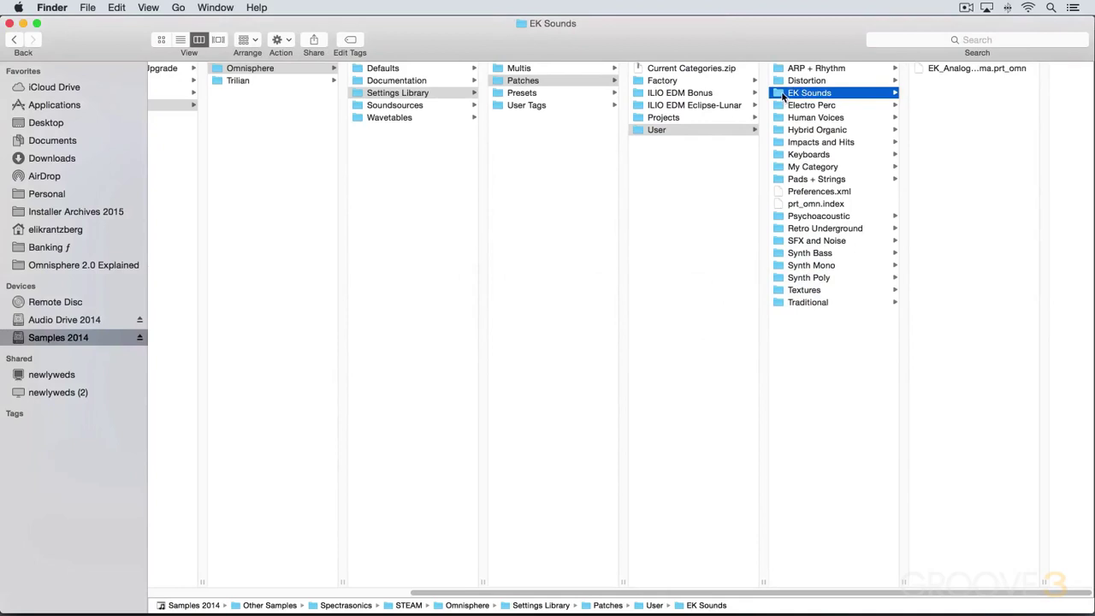
pyautogui.press('super+BackSpace')
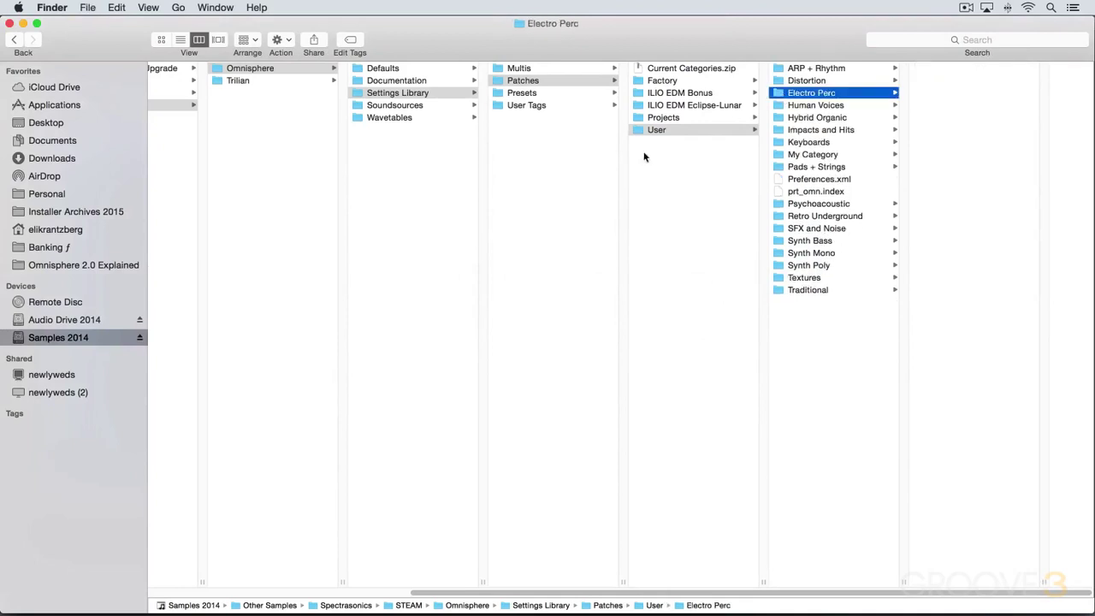
pyautogui.press('super+Tab')
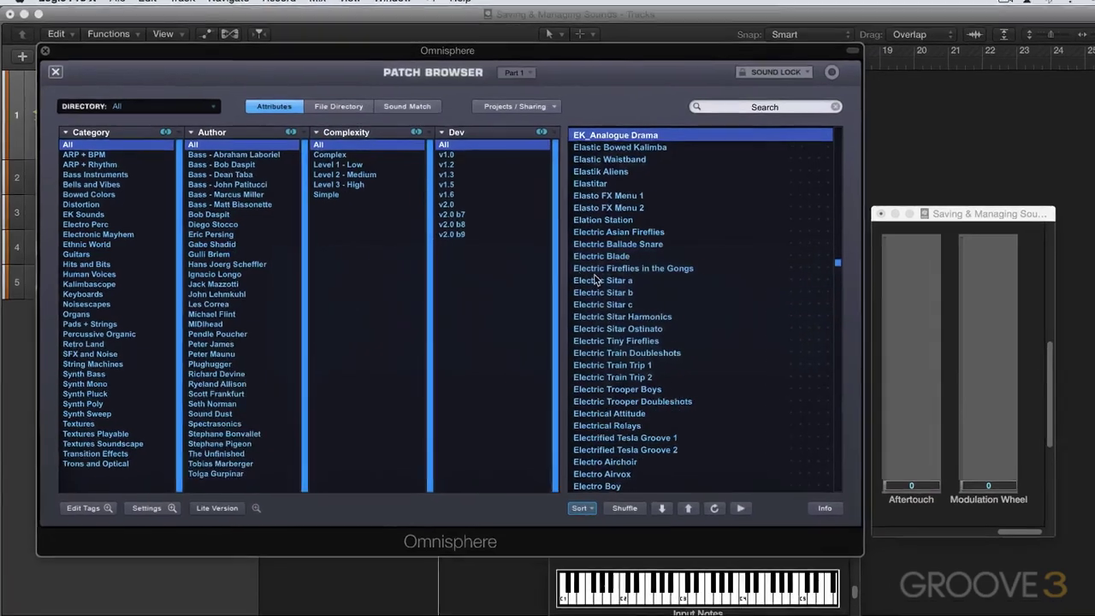
# Load Electric Sitar a, refresh the patch browser, and confirm the Directory list no longer shows User.
pyautogui.click(596, 280)
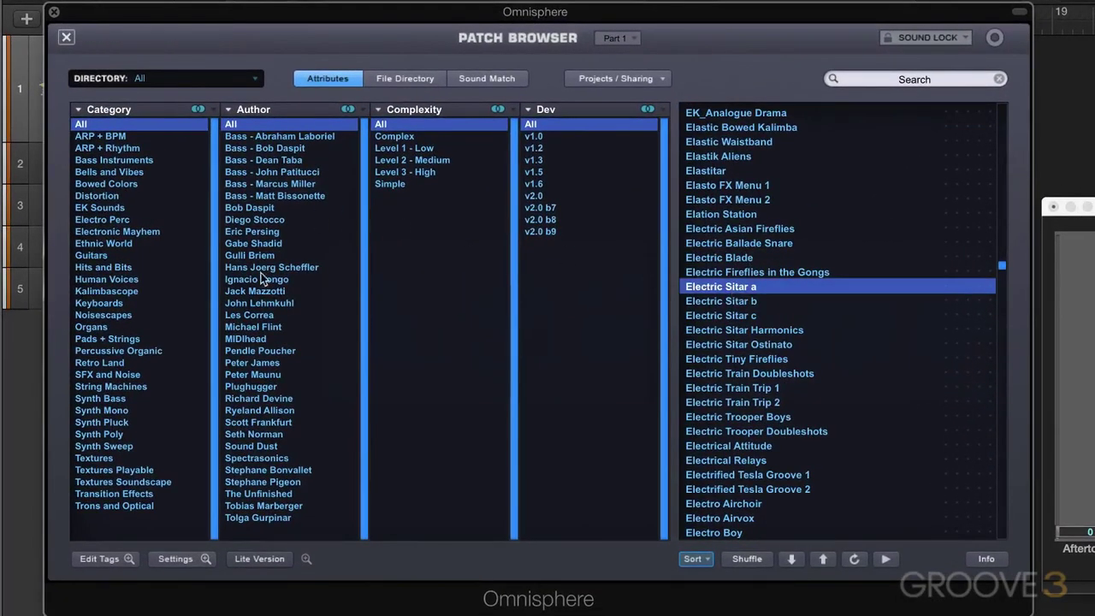
pyautogui.click(853, 559)
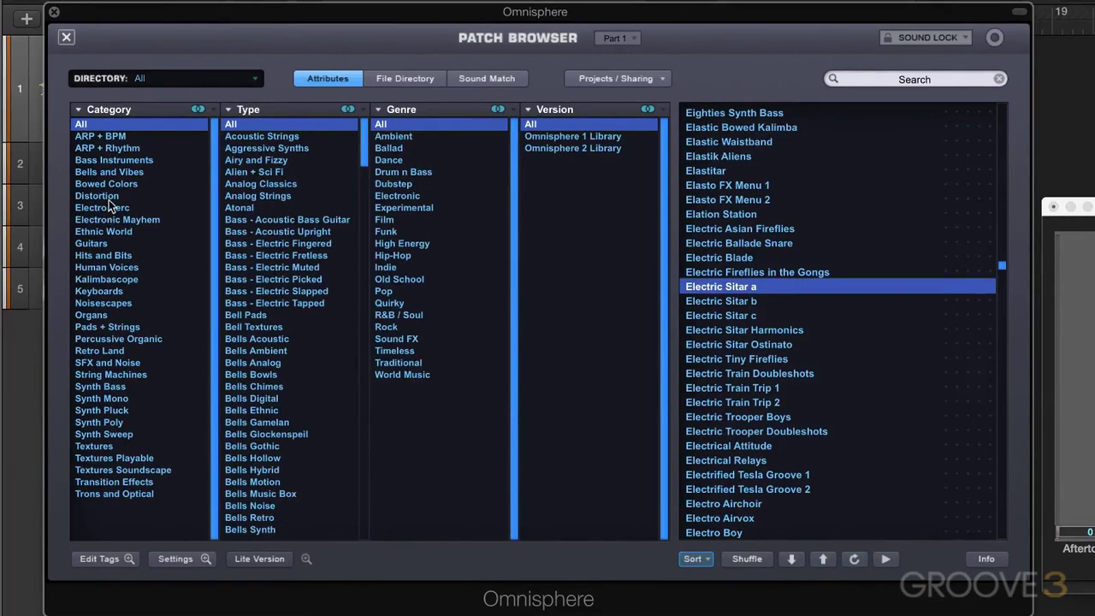
pyautogui.click(159, 80)
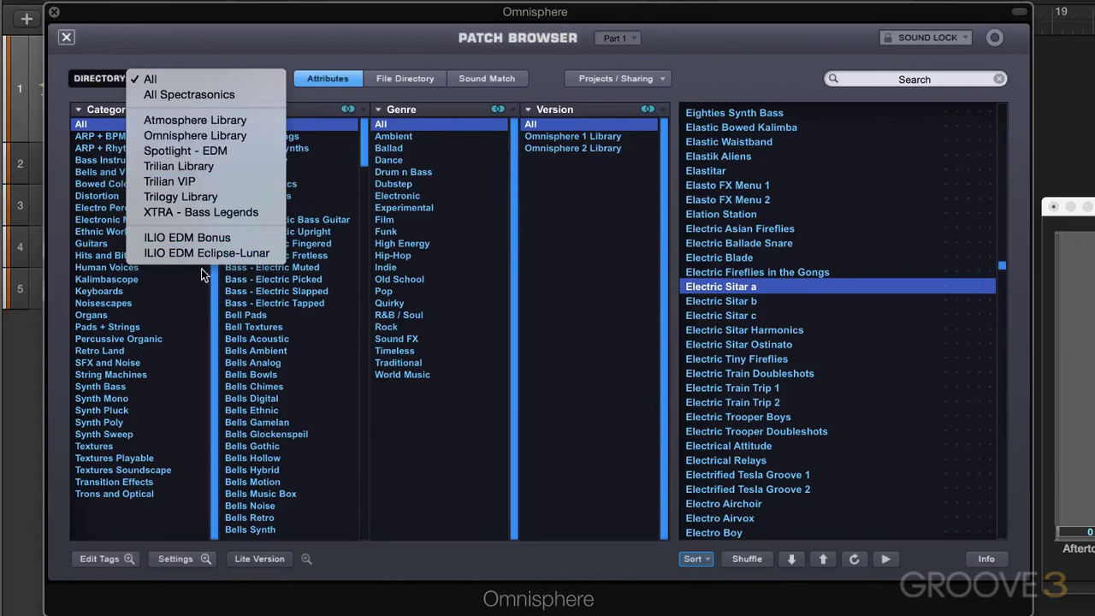
pyautogui.click(121, 51)
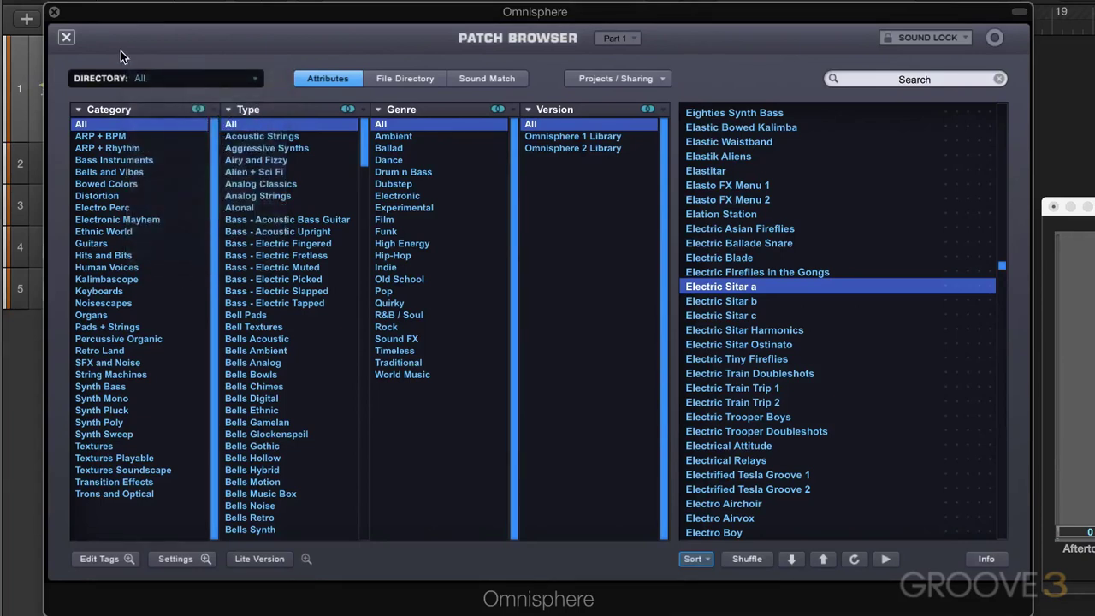